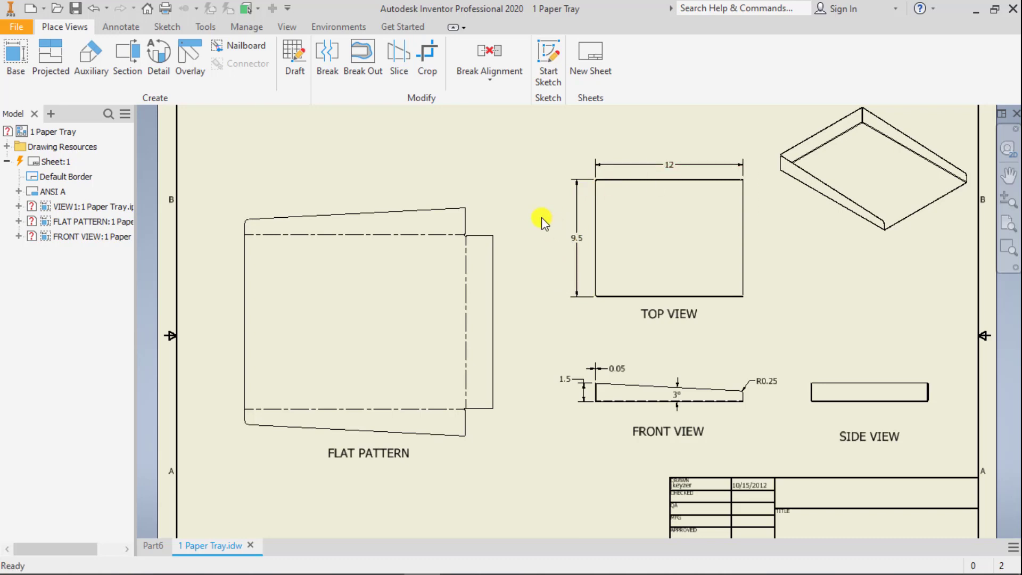
# Step: In Part6, sketch a 12 by 9.5 in rectangle centred on the origin on the horizontal XZ plane and finish the sketch
pyautogui.click(162, 539)
pyautogui.click(28, 52)
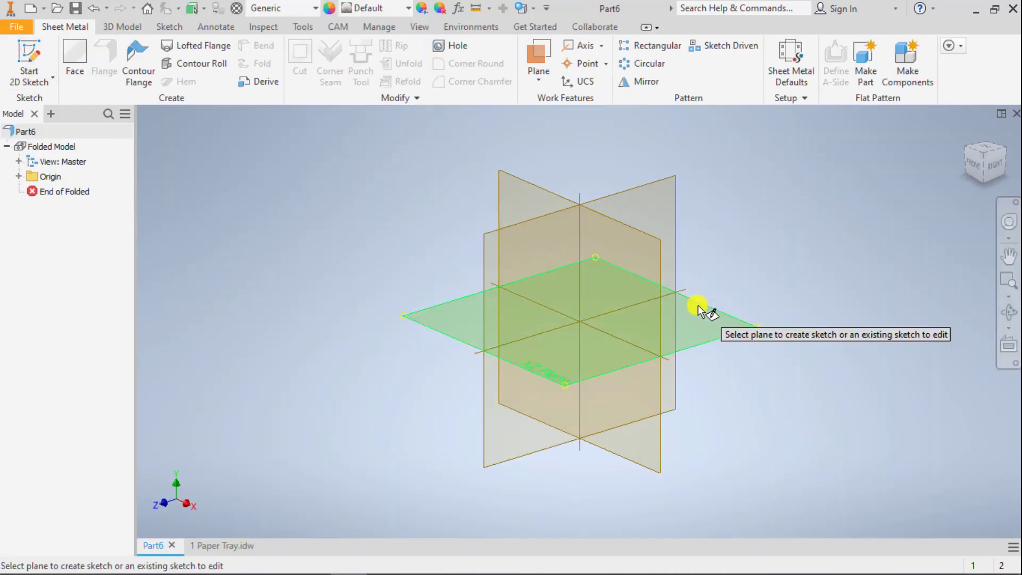
pyautogui.click(700, 307)
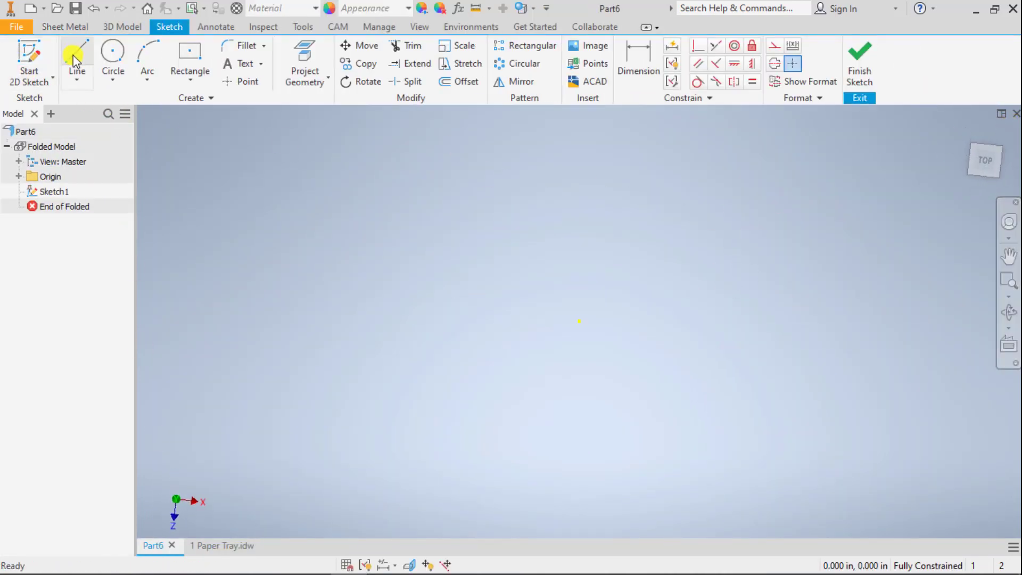
pyautogui.click(187, 63)
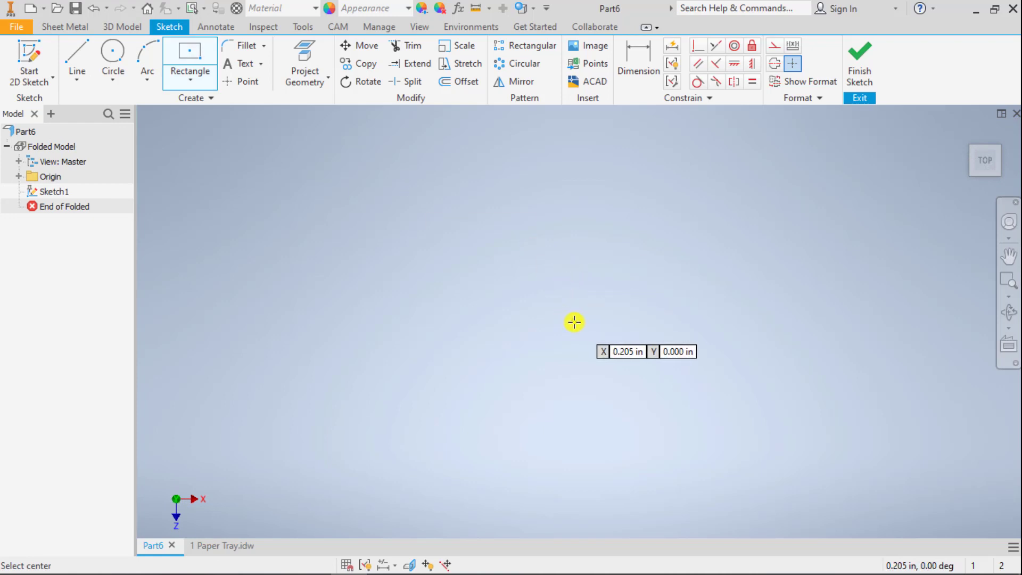
pyautogui.click(579, 321)
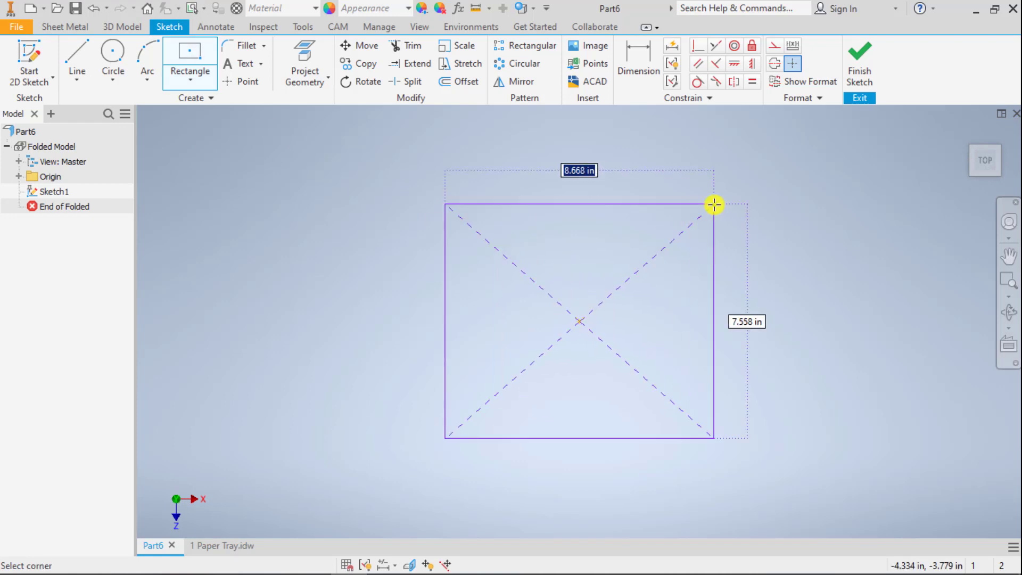
pyautogui.write('12')
pyautogui.press('Tab')
pyautogui.write('9.5')
pyautogui.press('Tab')
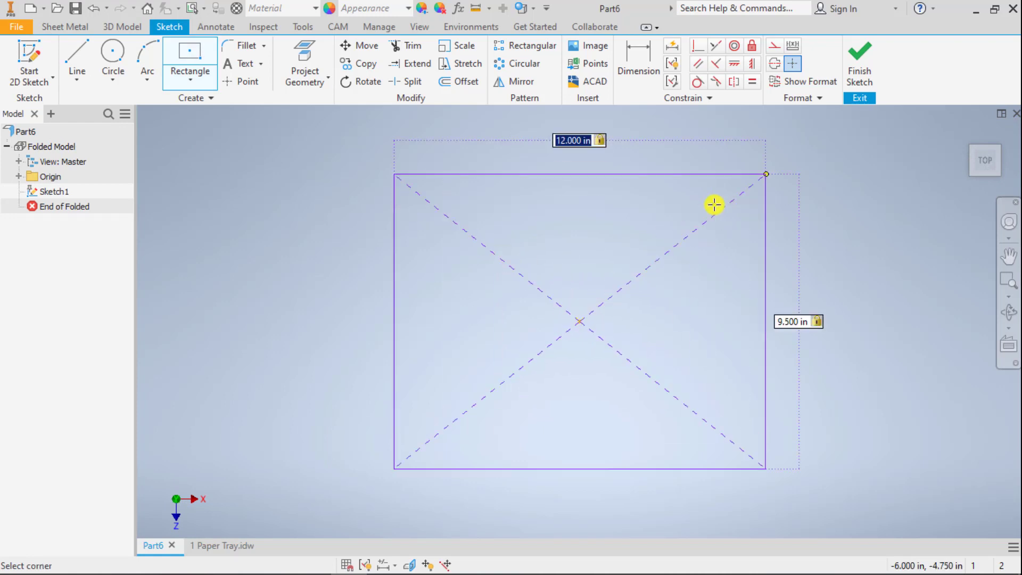
pyautogui.press('Return')
pyautogui.click(859, 64)
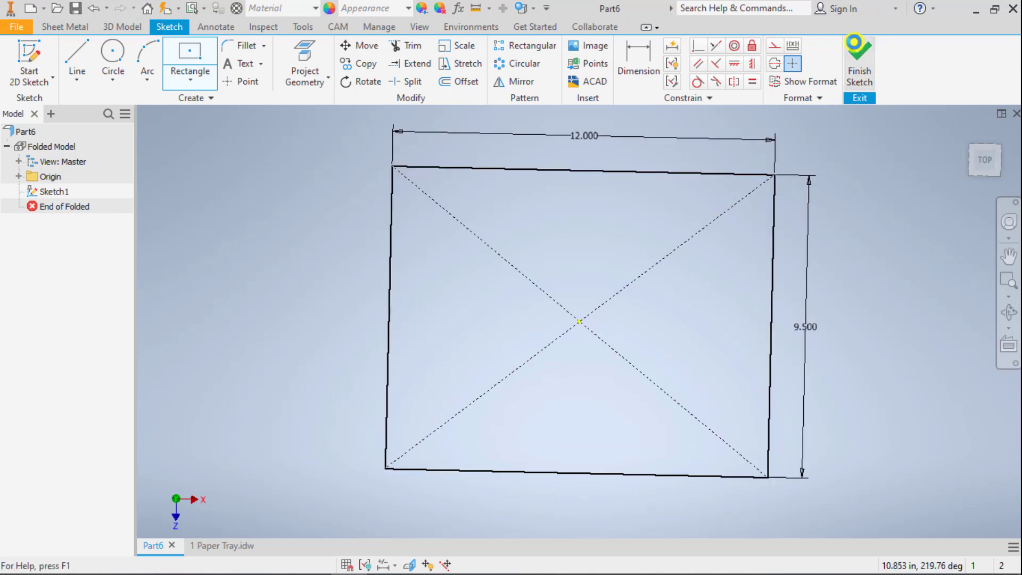
pyautogui.middleClick(302, 379)
pyautogui.middleClick(303, 379)
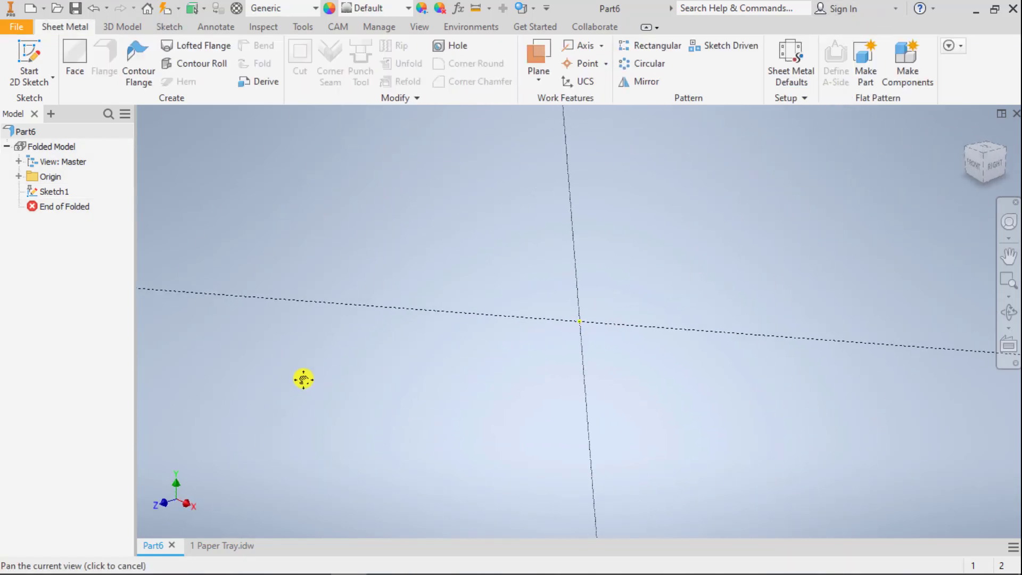
# Step: Check the sheet thickness in the 1 Paper Tray drawing and set the part's Default sheet metal rule thickness to 0.05 in
pyautogui.click(206, 542)
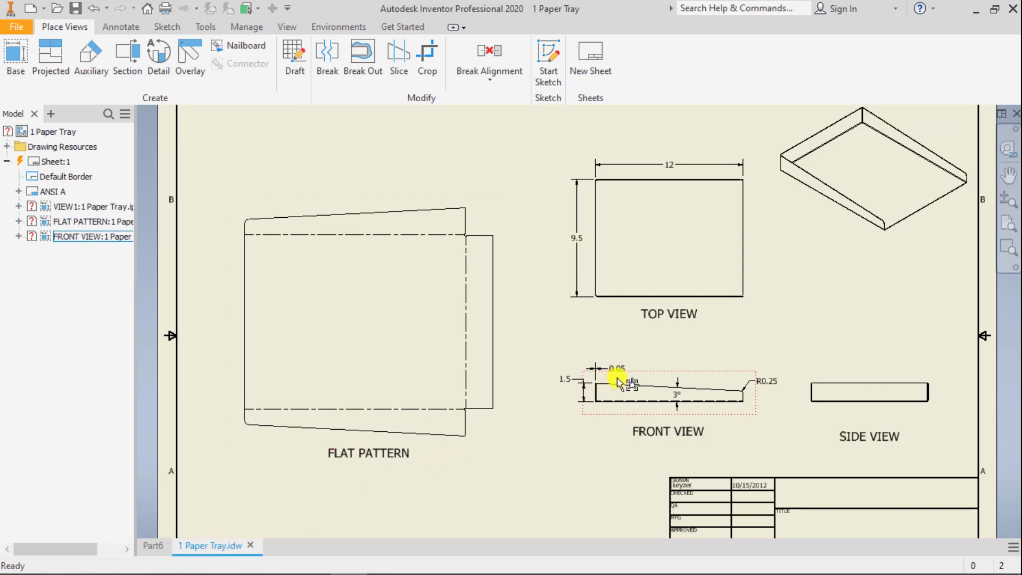
pyautogui.click(153, 545)
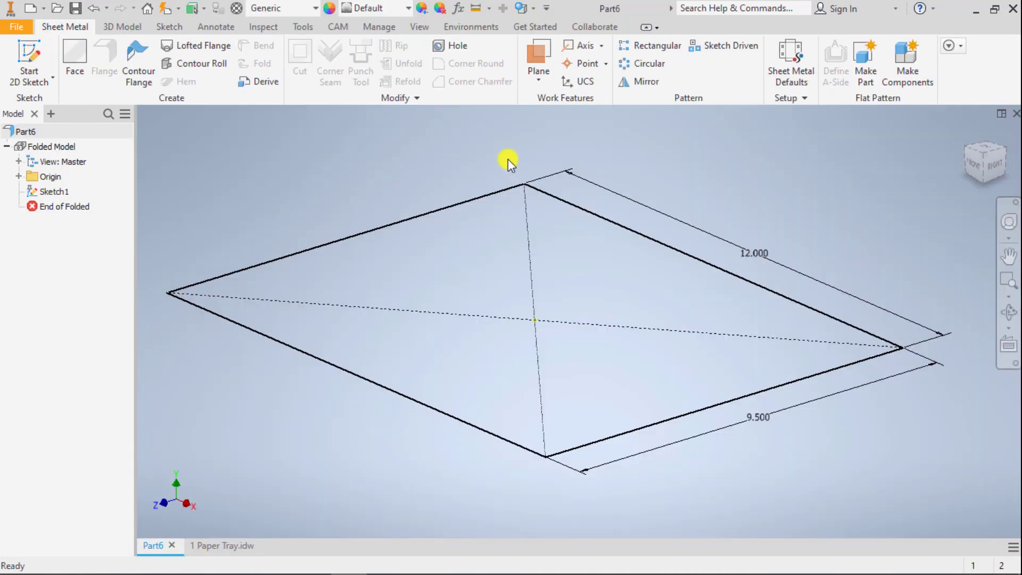
pyautogui.click(789, 54)
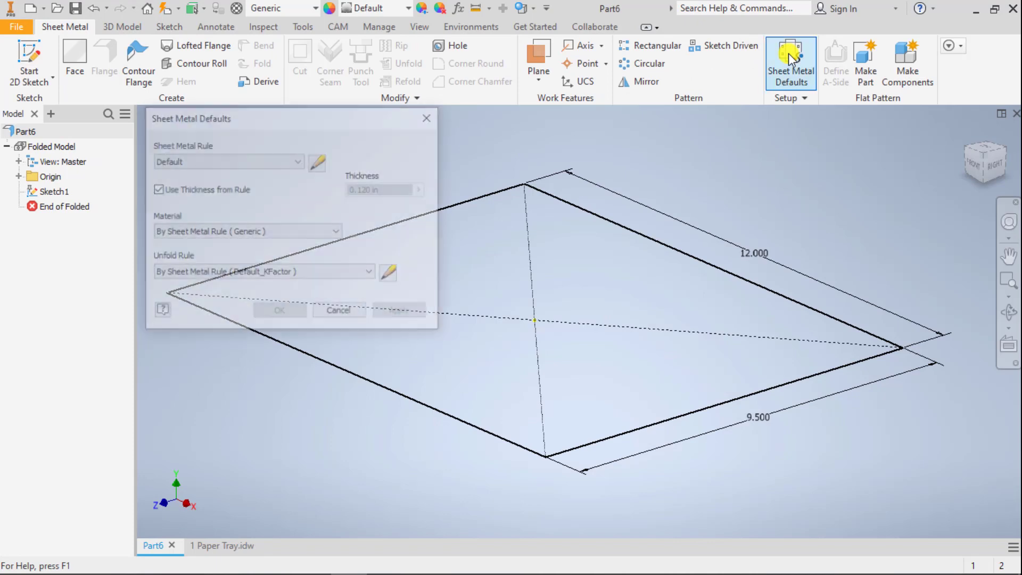
pyautogui.click(318, 162)
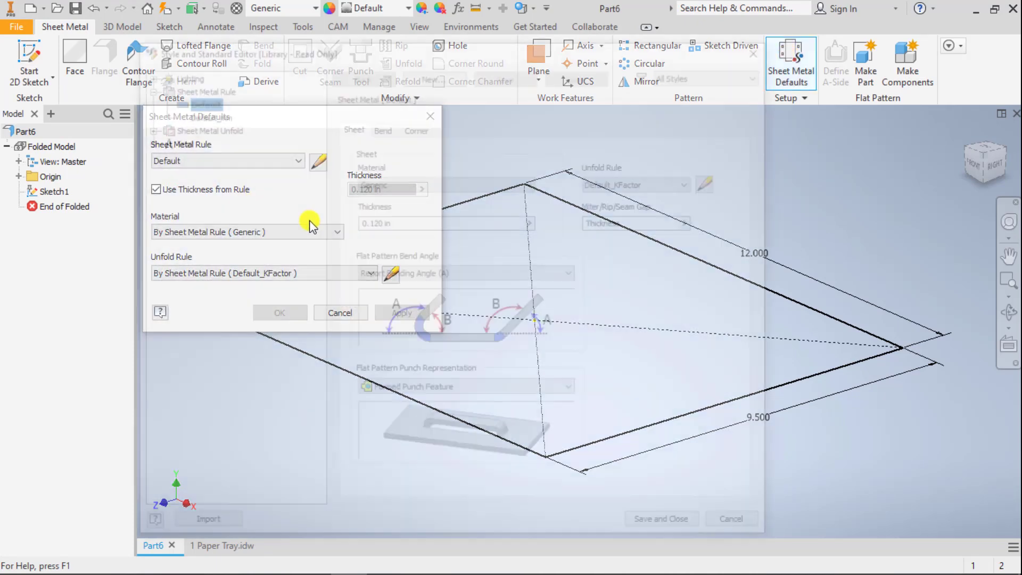
pyautogui.moveTo(399, 221); pyautogui.dragTo(312, 225)
pyautogui.write('0.05')
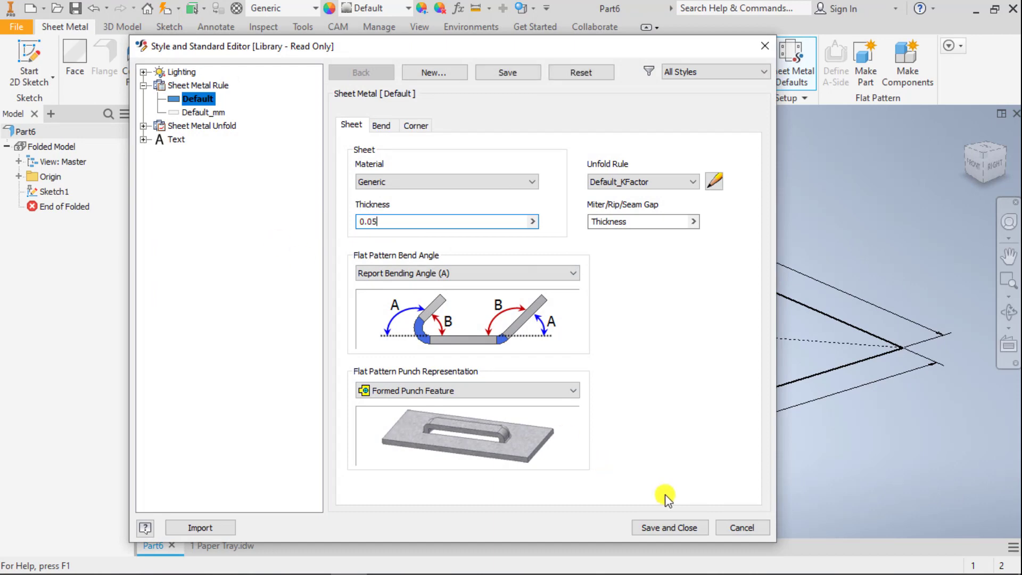
pyautogui.click(669, 527)
pyautogui.click(333, 309)
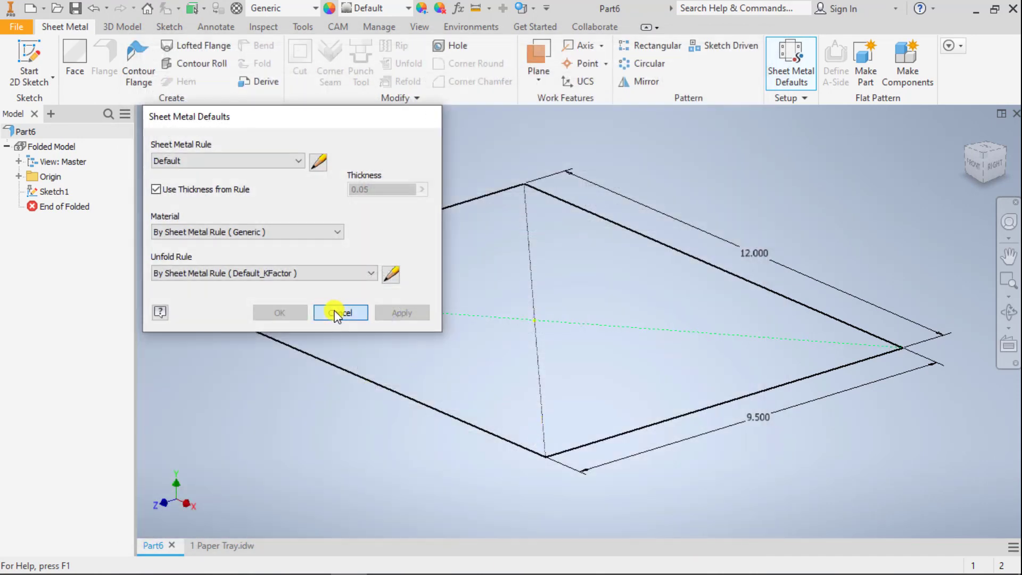
# Step: Create a sheet metal face from the rectangle profile using the default thickness
pyautogui.click(80, 66)
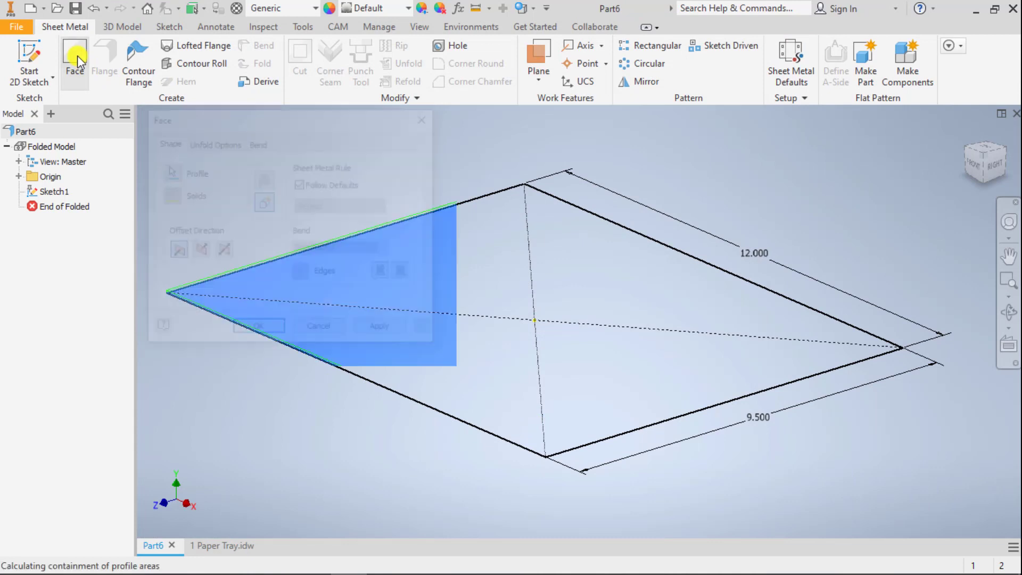
pyautogui.click(270, 337)
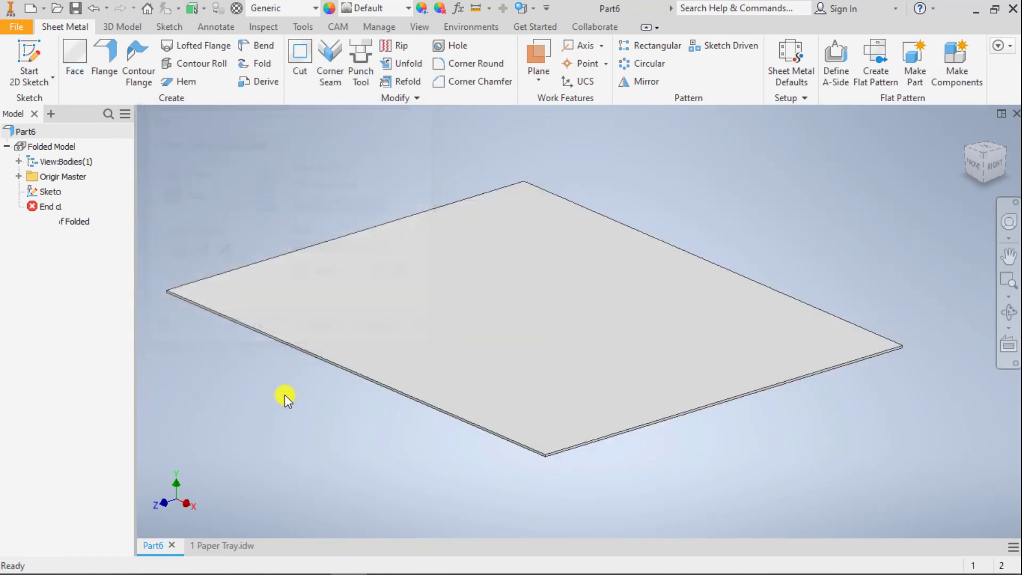
pyautogui.moveTo(273, 388); pyautogui.dragTo(333, 375, button='middle')
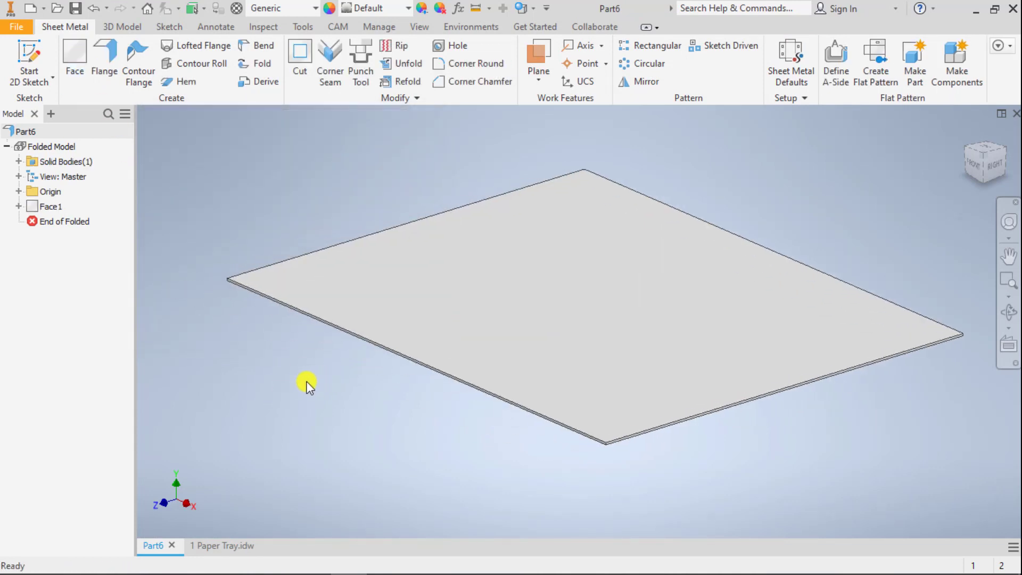
# Step: Examine the flange height, taper angle and corner radius in the front view of the 1 Paper Tray drawing, and return to the part
pyautogui.click(224, 539)
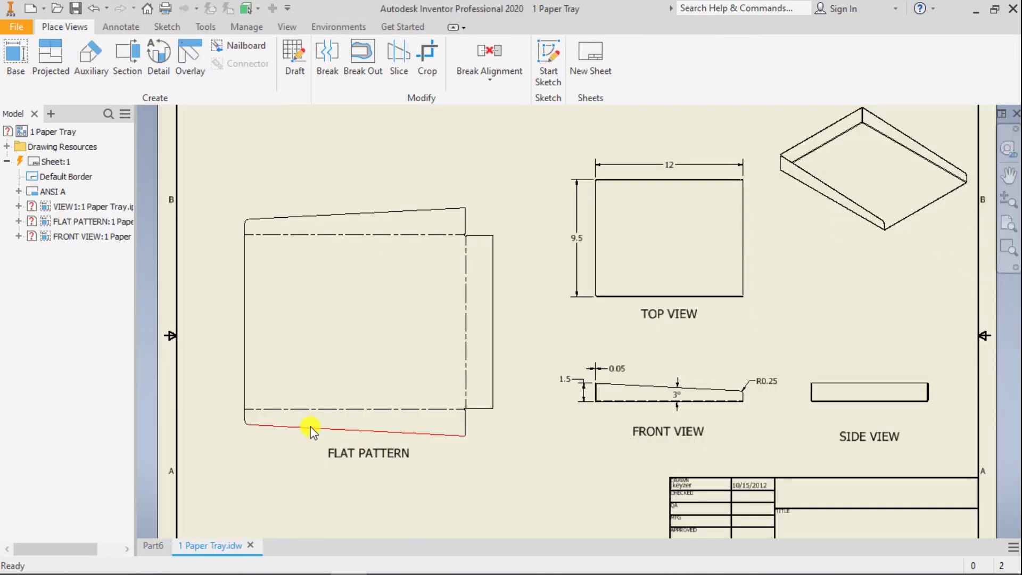
pyautogui.moveTo(581, 391); pyautogui.dragTo(565, 393)
pyautogui.scroll(-3, 634, 412)
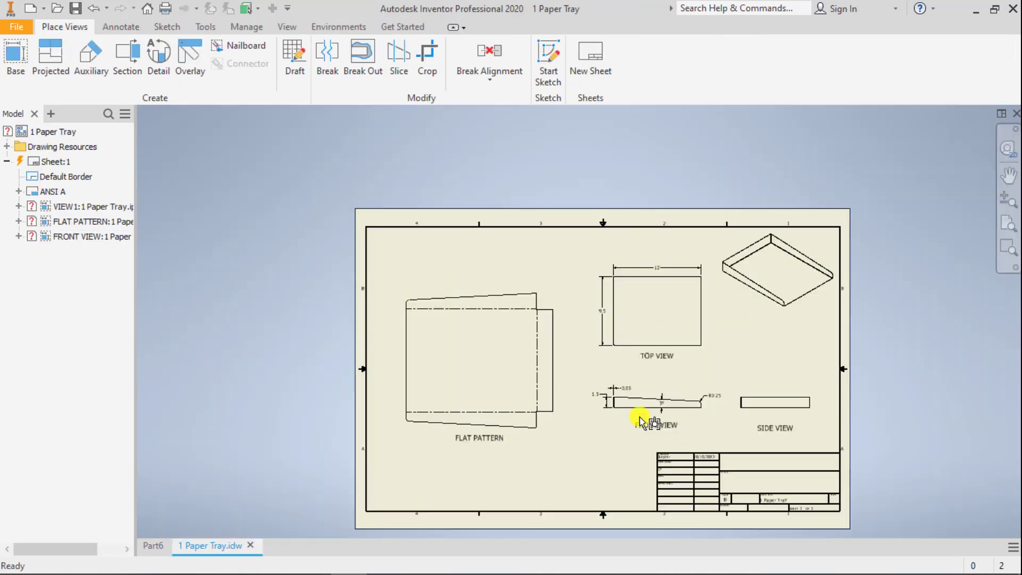
pyautogui.scroll(3, 636, 415)
pyautogui.scroll(3, 644, 418)
pyautogui.scroll(-1, 646, 416)
pyautogui.moveTo(648, 415); pyautogui.dragTo(527, 415, button='middle')
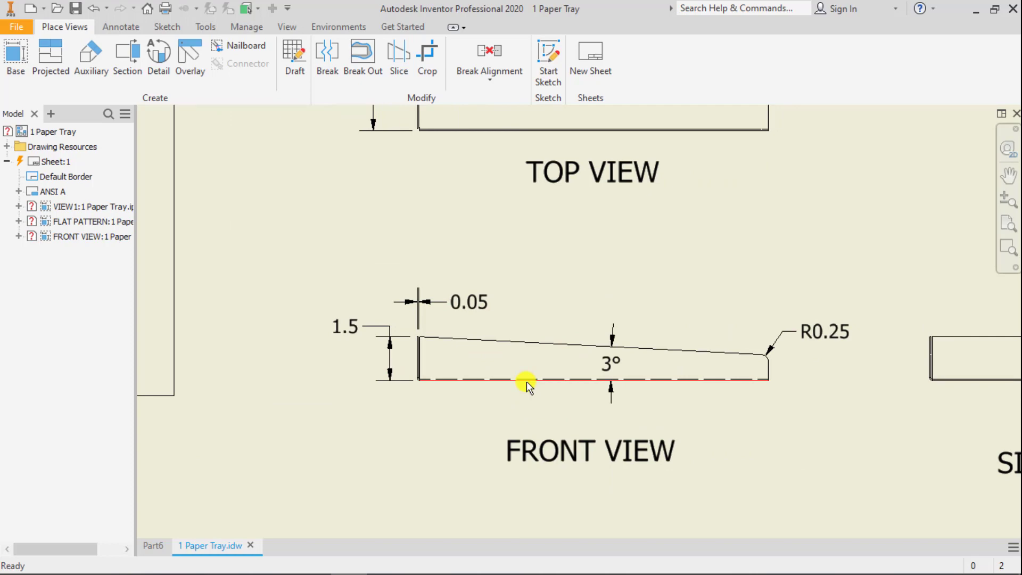
pyautogui.click(153, 545)
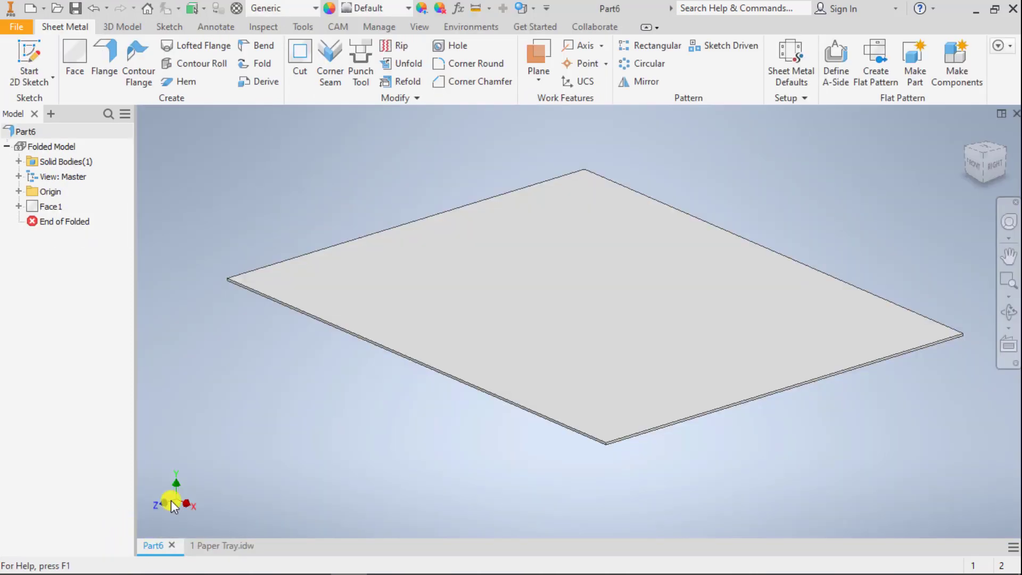
# Step: Add 1.5 in high, 90° flanges to both 12 in edges and the rear 9.5 in edge of the face
pyautogui.click(104, 57)
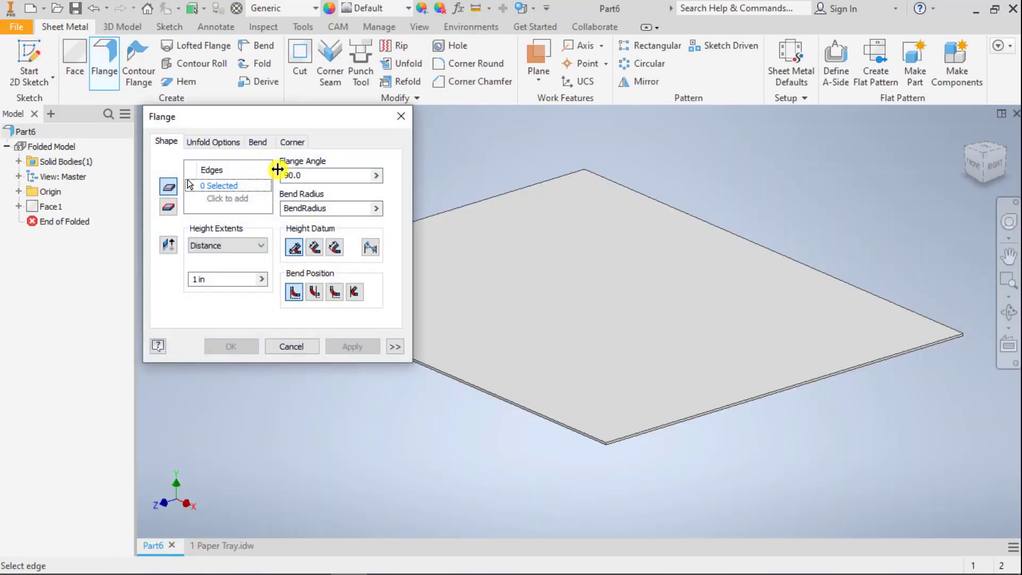
pyautogui.click(515, 187)
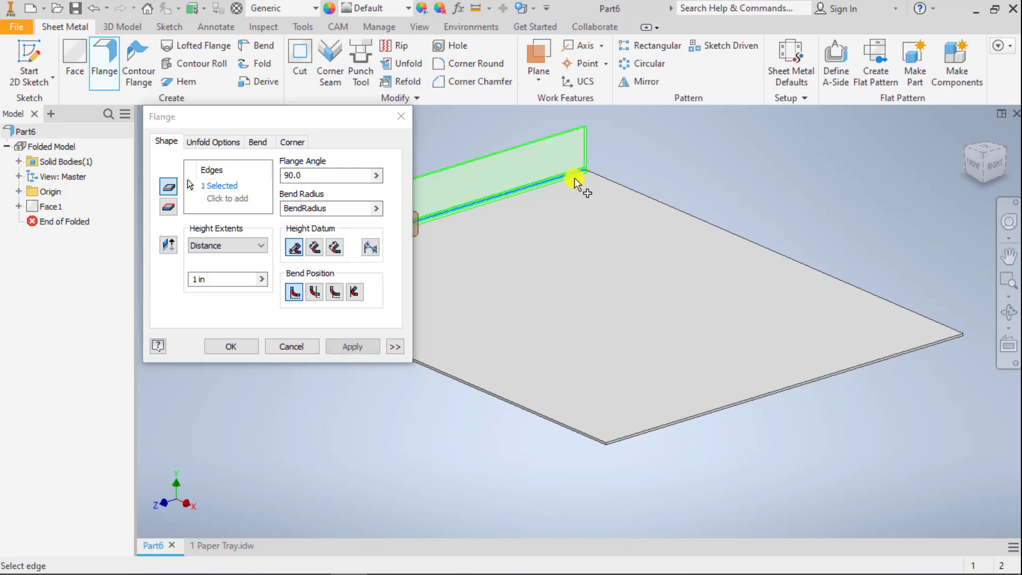
pyautogui.click(613, 177)
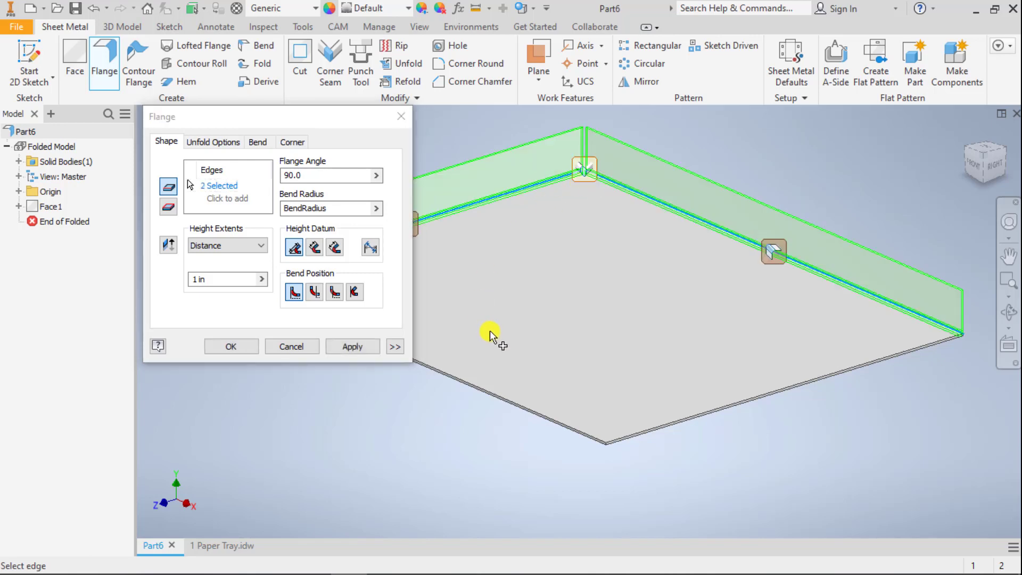
pyautogui.click(469, 378)
pyautogui.doubleClick(240, 278)
pyautogui.write('1.5')
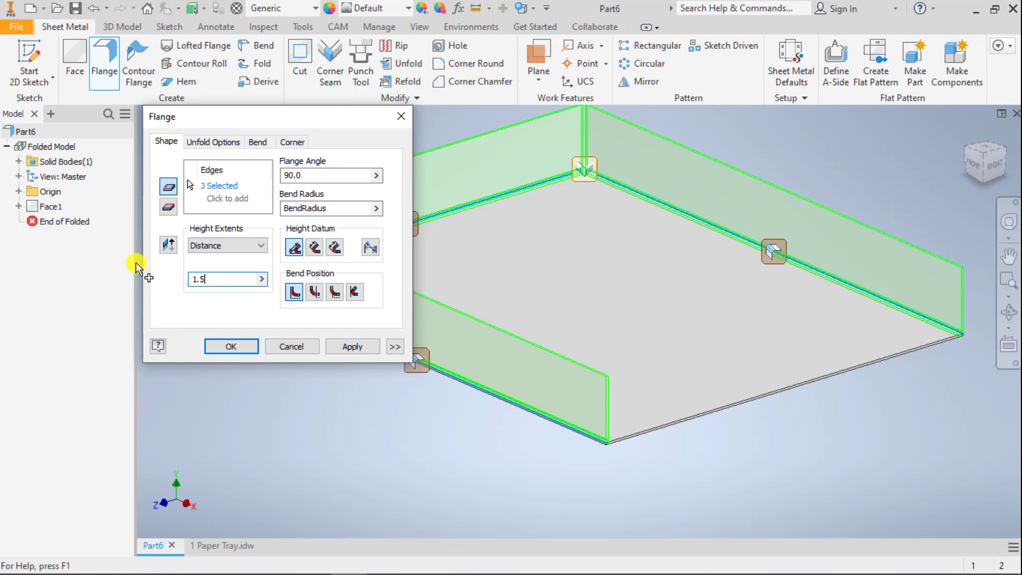
pyautogui.press('Return')
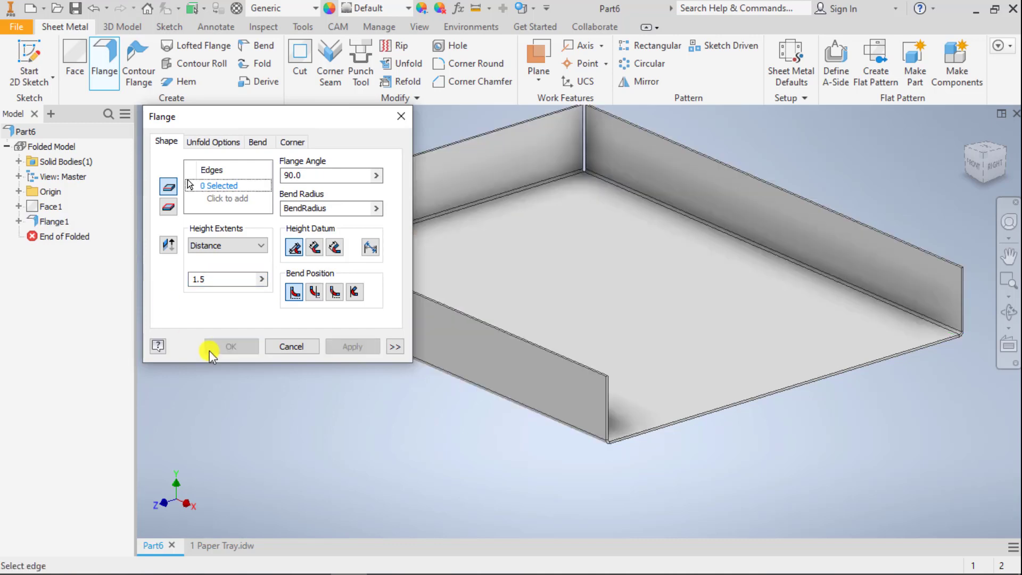
pyautogui.click(292, 346)
# Step: On the front long flange's outer face, sketch a line sloping down 3° from its upper rear corner to beyond the open end
pyautogui.click(31, 55)
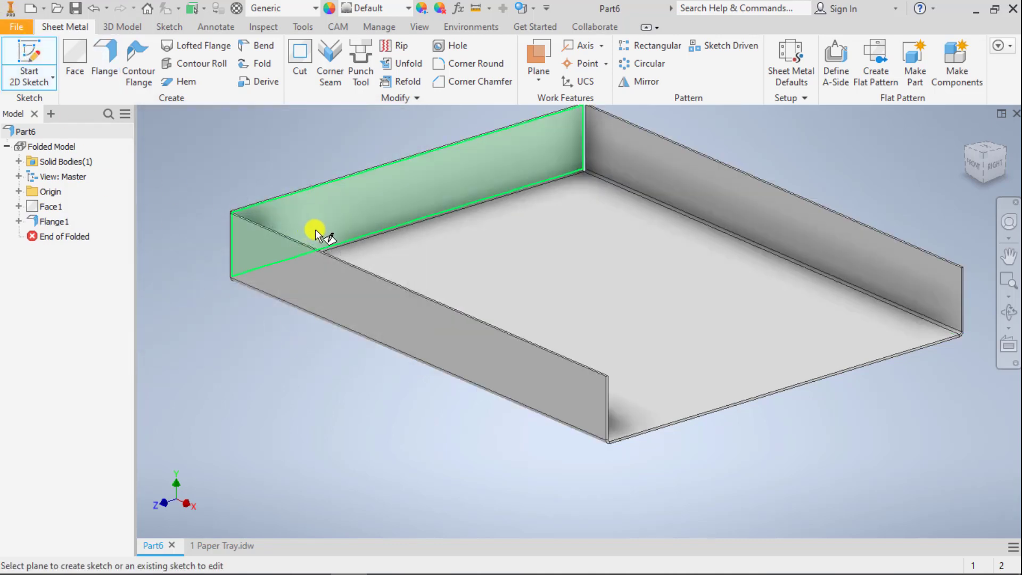
pyautogui.click(311, 270)
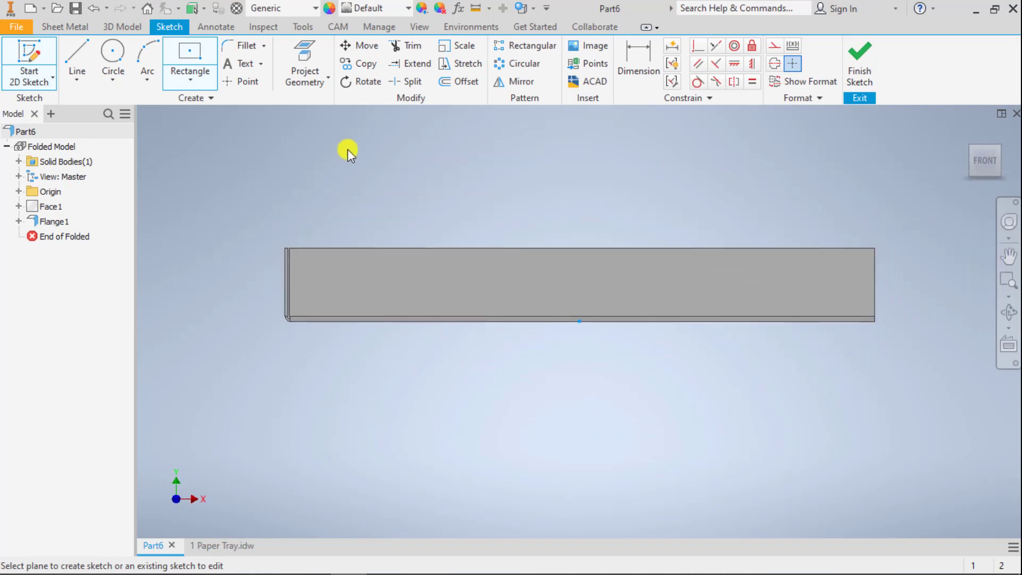
pyautogui.click(78, 53)
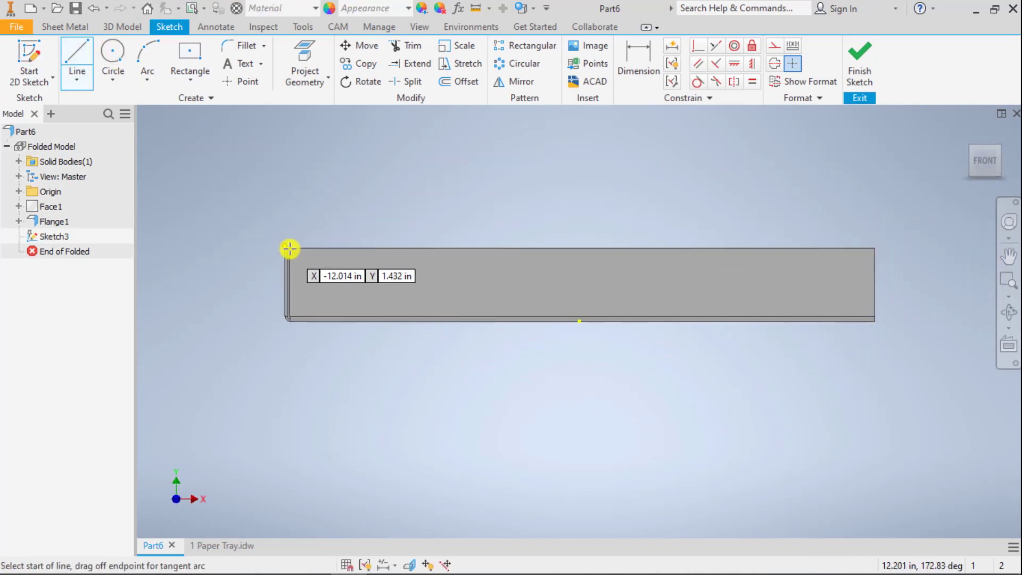
pyautogui.click(316, 247)
pyautogui.moveTo(490, 248); pyautogui.dragTo(400, 226, button='middle')
pyautogui.press('Tab')
pyautogui.write('3')
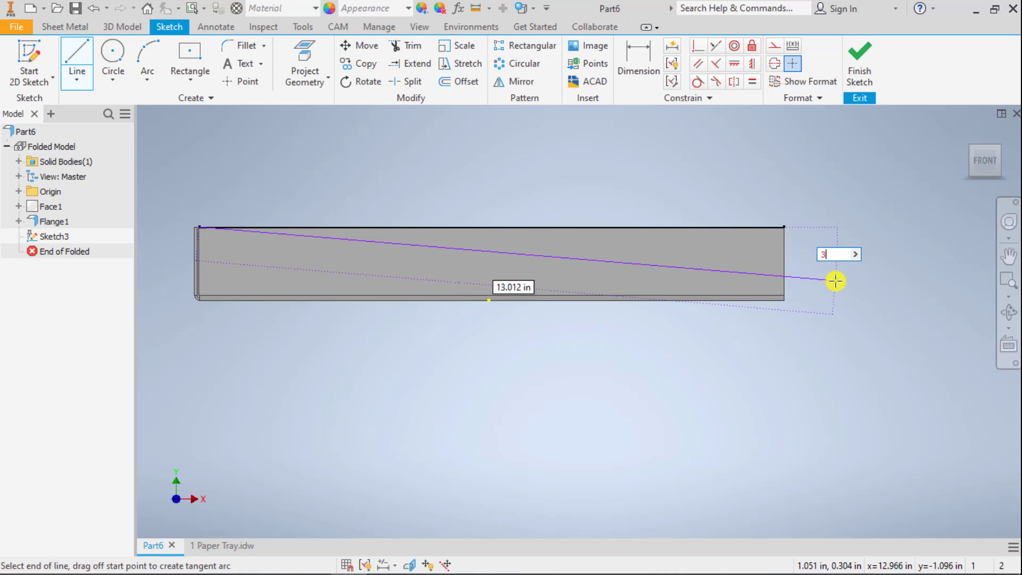
pyautogui.press('Tab')
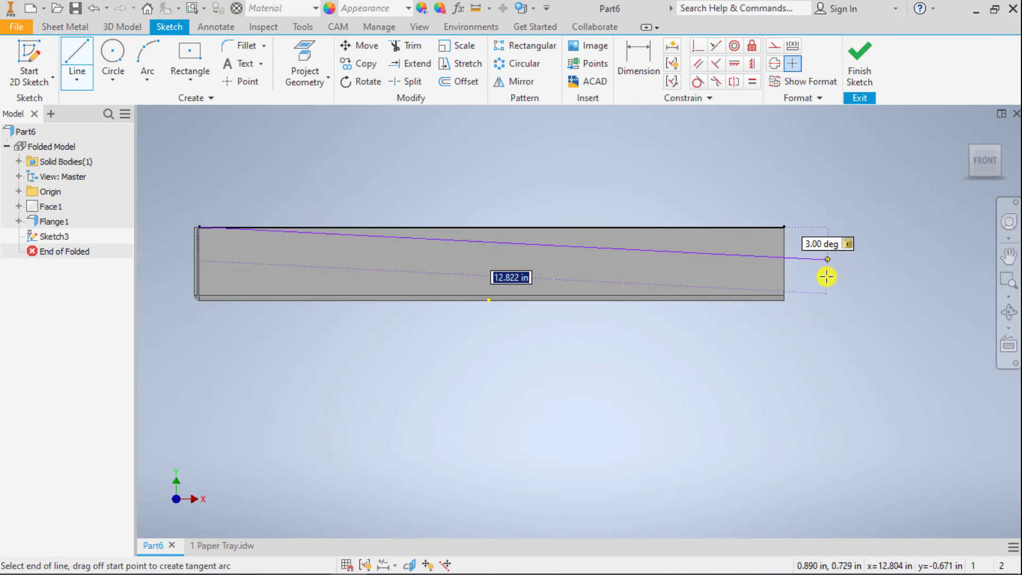
pyautogui.click(868, 277)
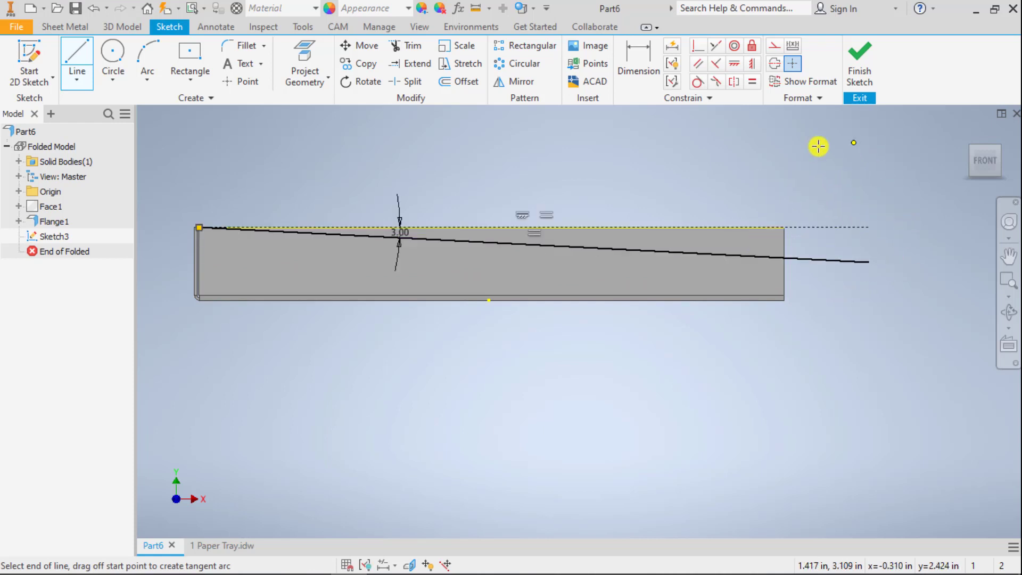
# Step: Close the sloped line into a triangle above the flange, stretch it slightly further past the open end and finish the sketch
pyautogui.click(854, 142)
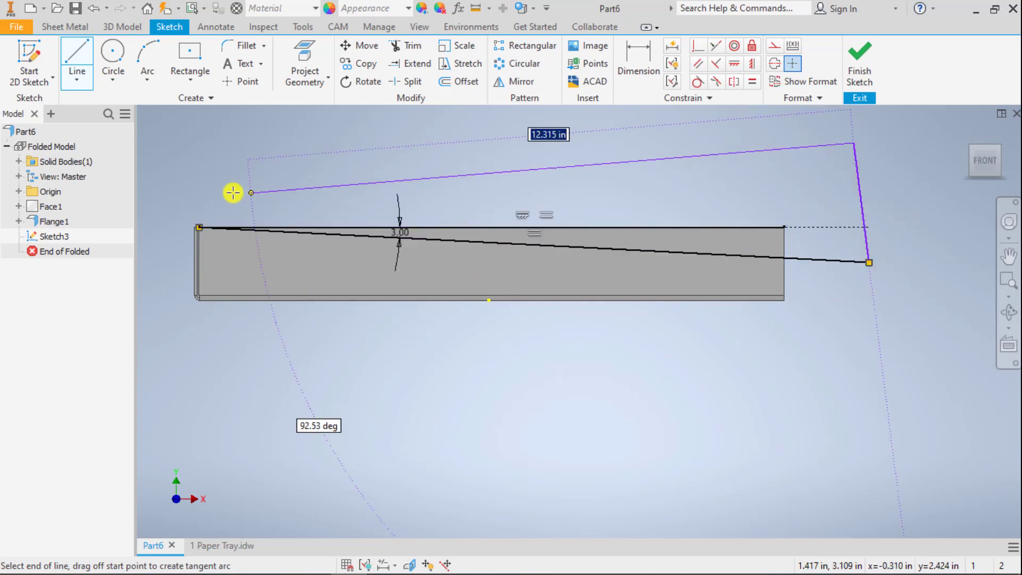
pyautogui.click(200, 227)
pyautogui.press('Escape')
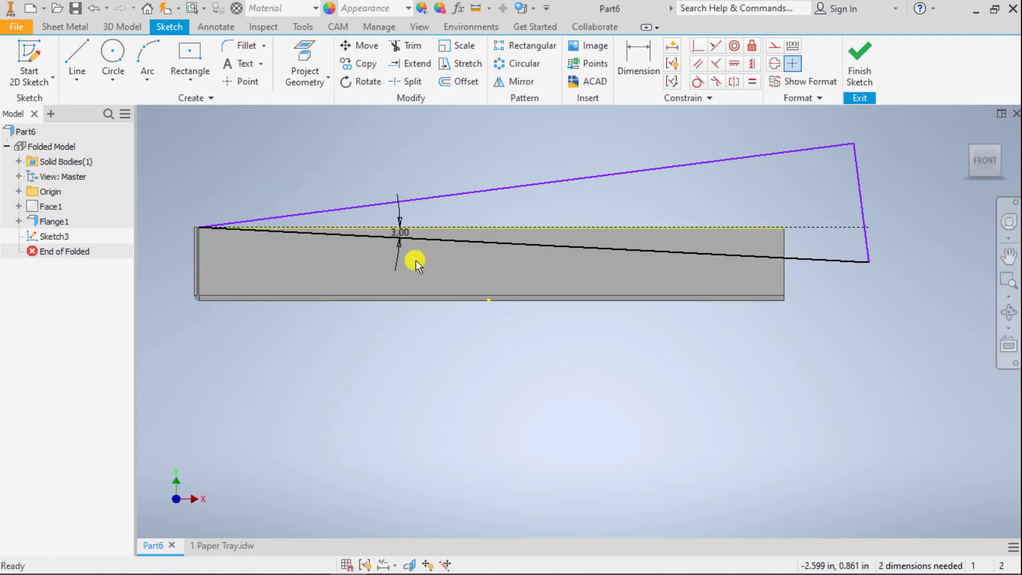
pyautogui.moveTo(863, 232)
pyautogui.mouseDown()
pyautogui.moveTo(746, 226)
pyautogui.moveTo(878, 238)
pyautogui.mouseUp()
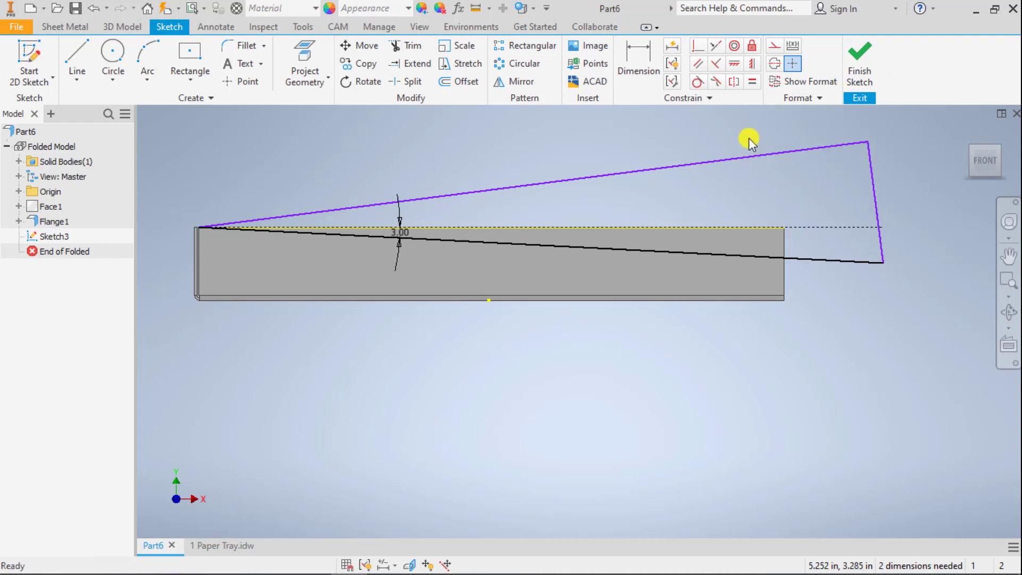
pyautogui.click(855, 62)
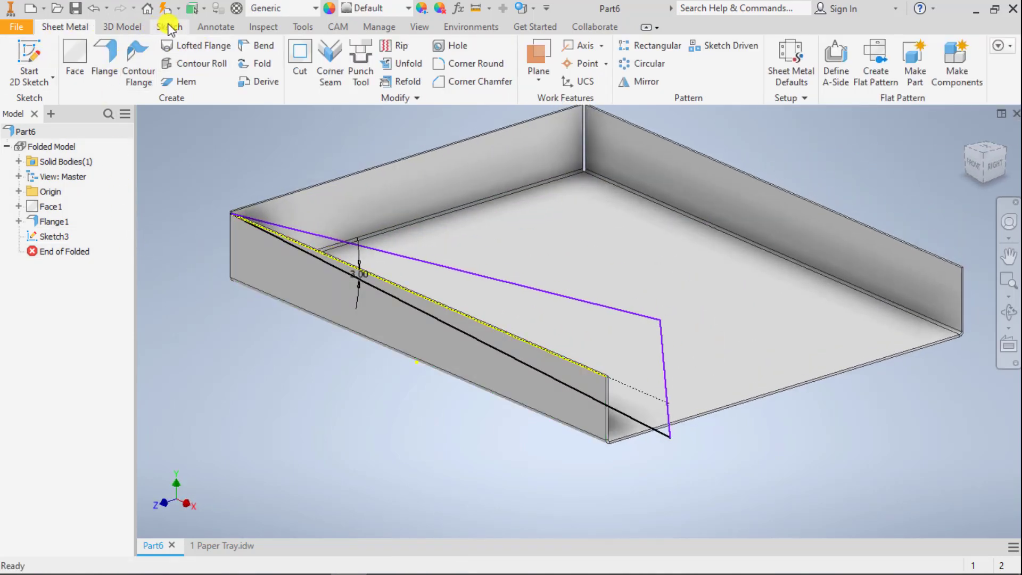
# Step: Extrude the triangle sketch as a cut through all, directed across the tray, to taper both long side flanges
pyautogui.press('e')
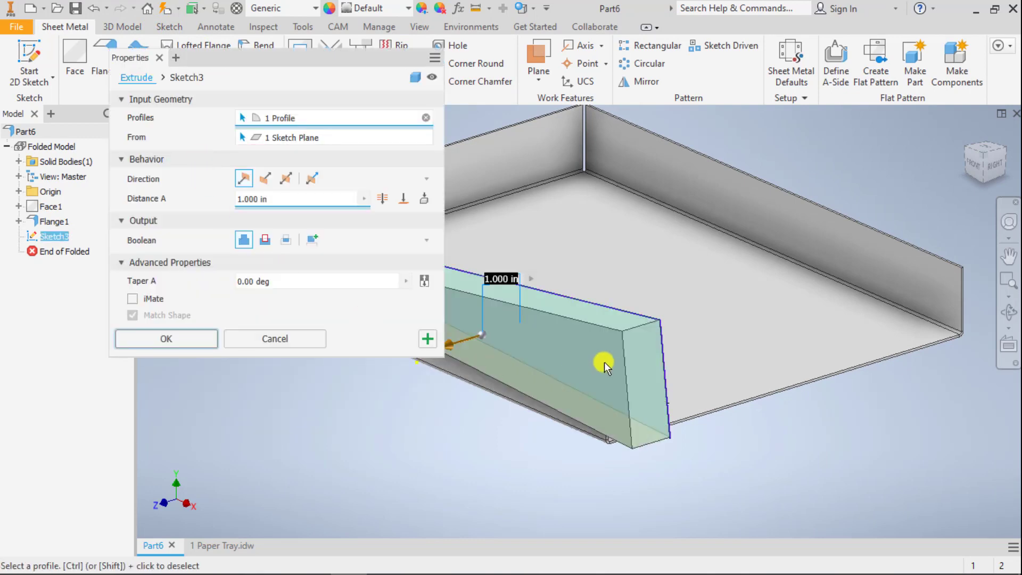
pyautogui.click(264, 178)
pyautogui.click(264, 240)
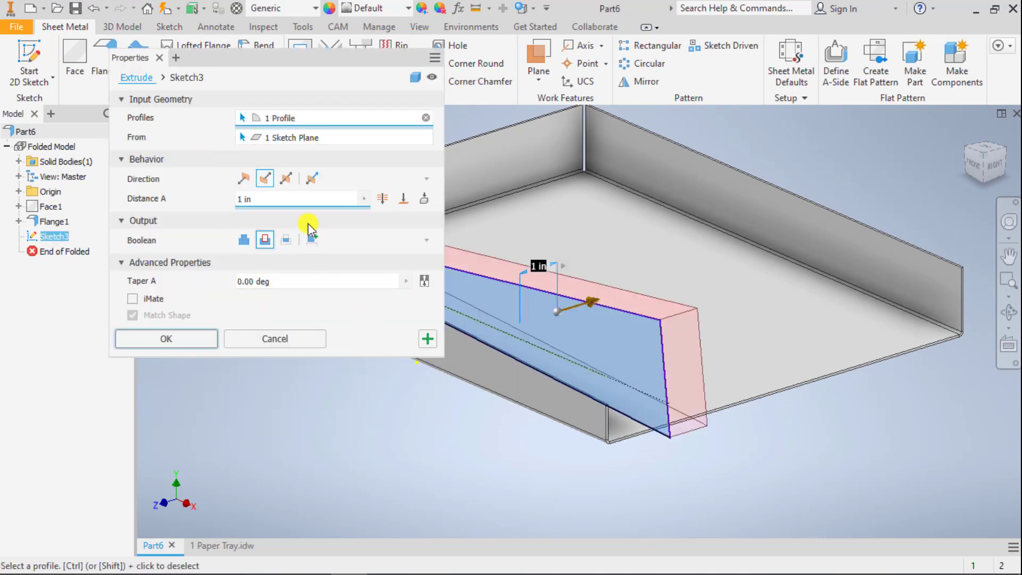
pyautogui.click(386, 198)
pyautogui.click(240, 281)
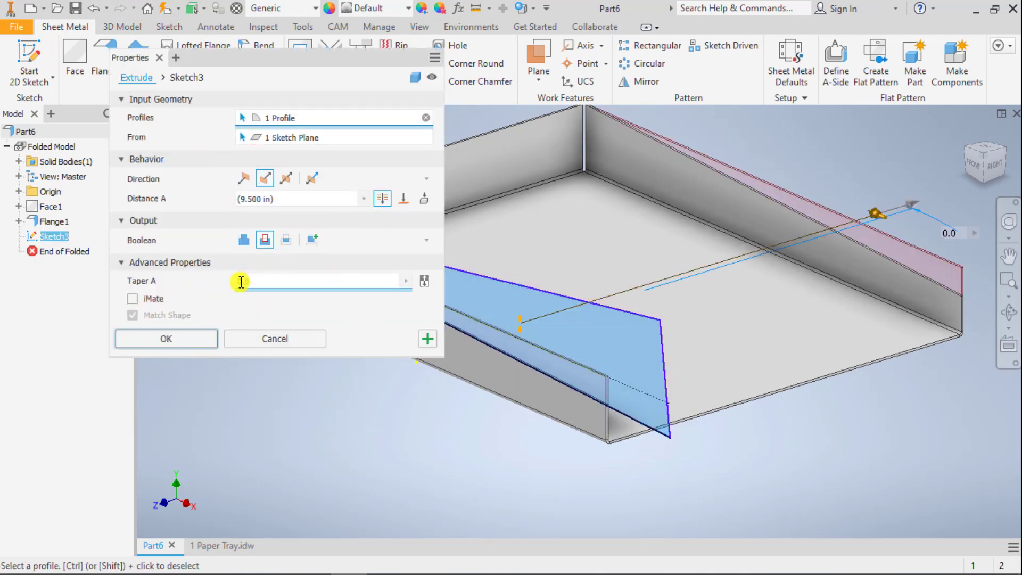
pyautogui.click(166, 339)
pyautogui.moveTo(370, 336)
pyautogui.mouseDown(button='middle')
pyautogui.moveTo(283, 313)
pyautogui.moveTo(271, 389)
pyautogui.mouseUp(button='middle')
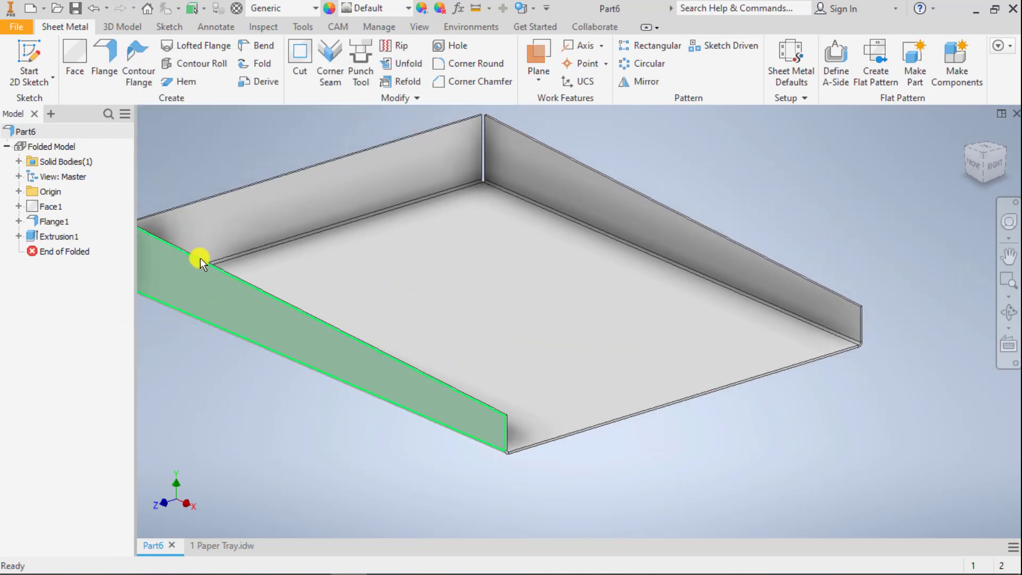
# Step: Check the corner radius in the front view of the 1 Paper Tray drawing and return to the part
pyautogui.hotkey('alt', 'Tab')
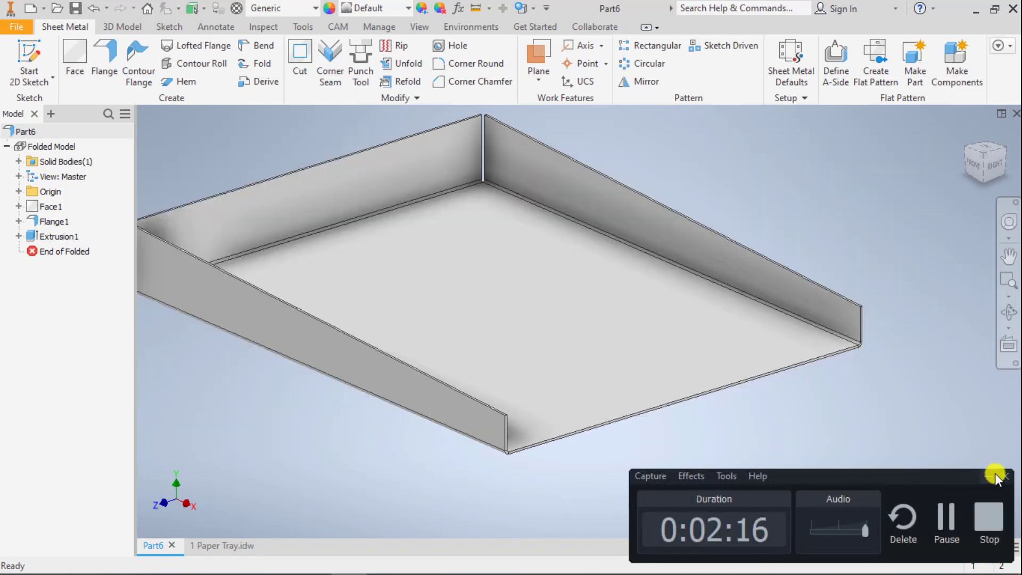
pyautogui.click(996, 475)
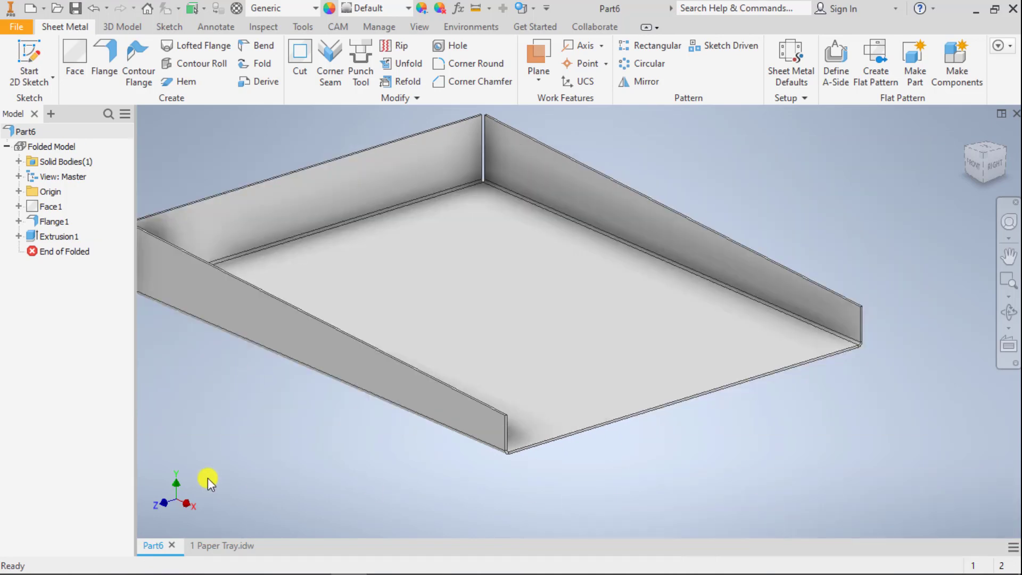
pyautogui.click(226, 545)
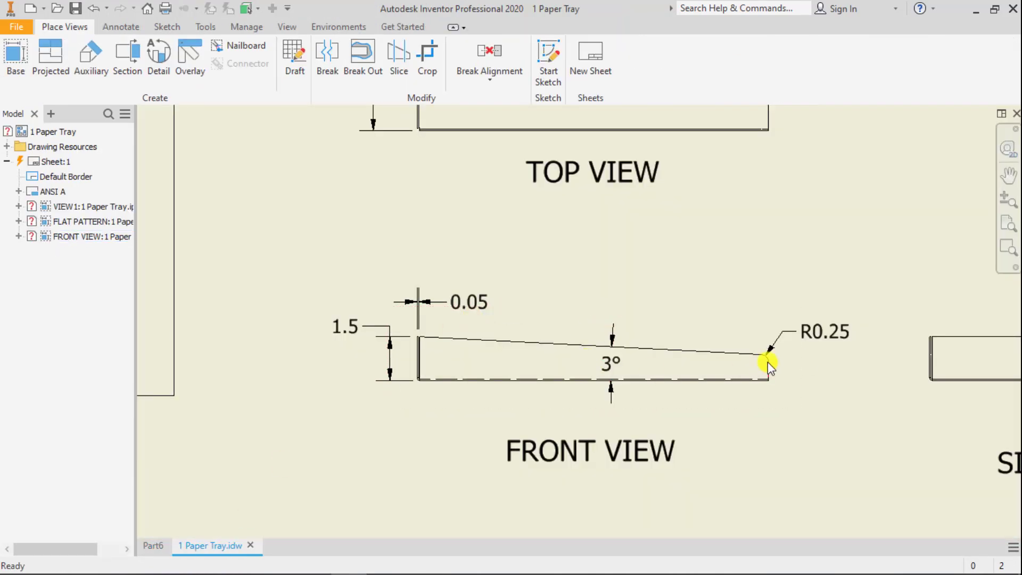
pyautogui.click(157, 549)
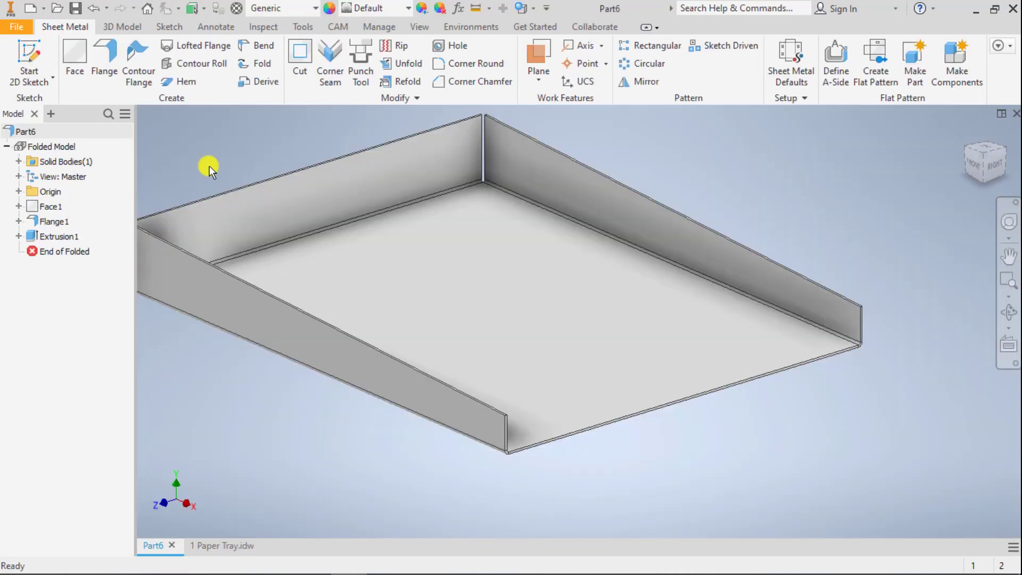
# Step: Start a fillet with a 0.25 in radius and select the upper corner edge at the front long flange's open end
pyautogui.click(127, 29)
pyautogui.click(334, 53)
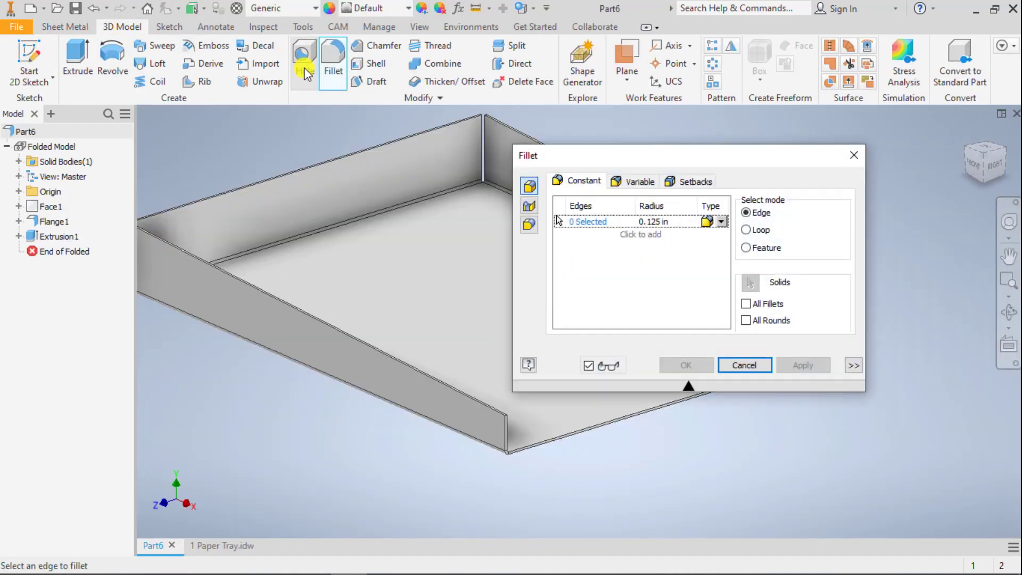
pyautogui.click(654, 222)
pyautogui.press('BackSpace')
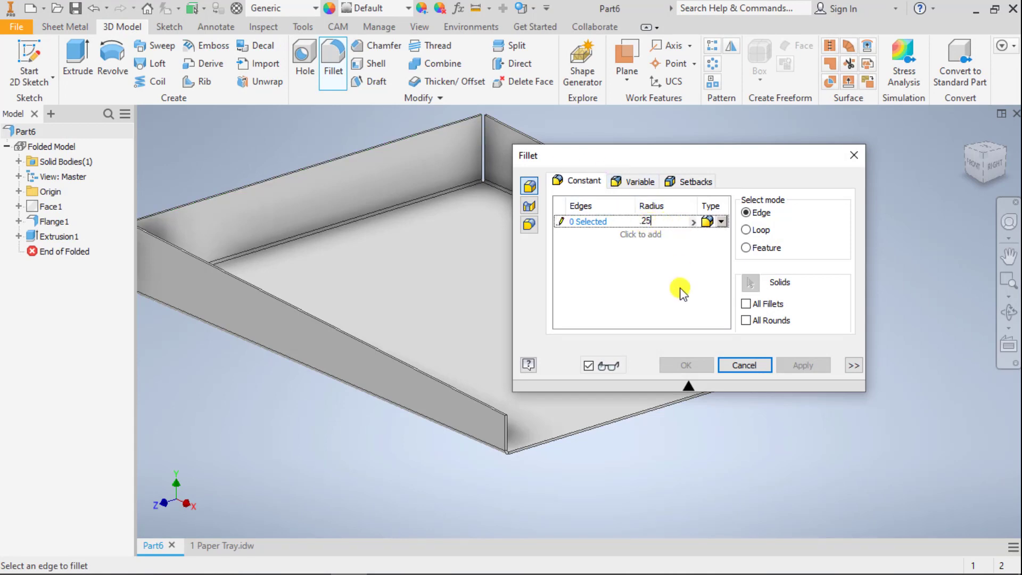
pyautogui.press('Tab')
pyautogui.scroll(-3, 509, 413)
pyautogui.scroll(-2, 508, 416)
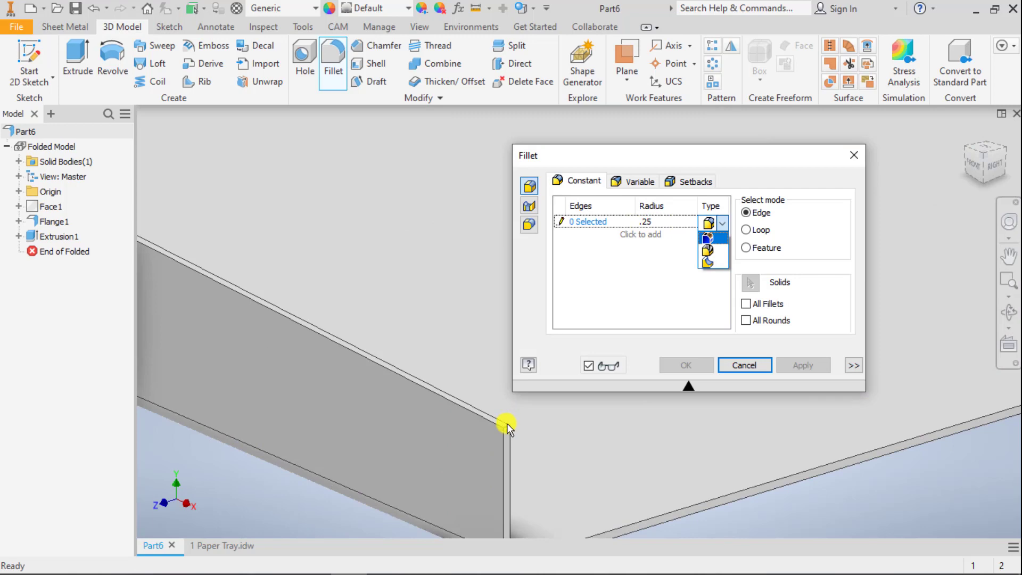
pyautogui.scroll(-3, 507, 423)
pyautogui.click(587, 220)
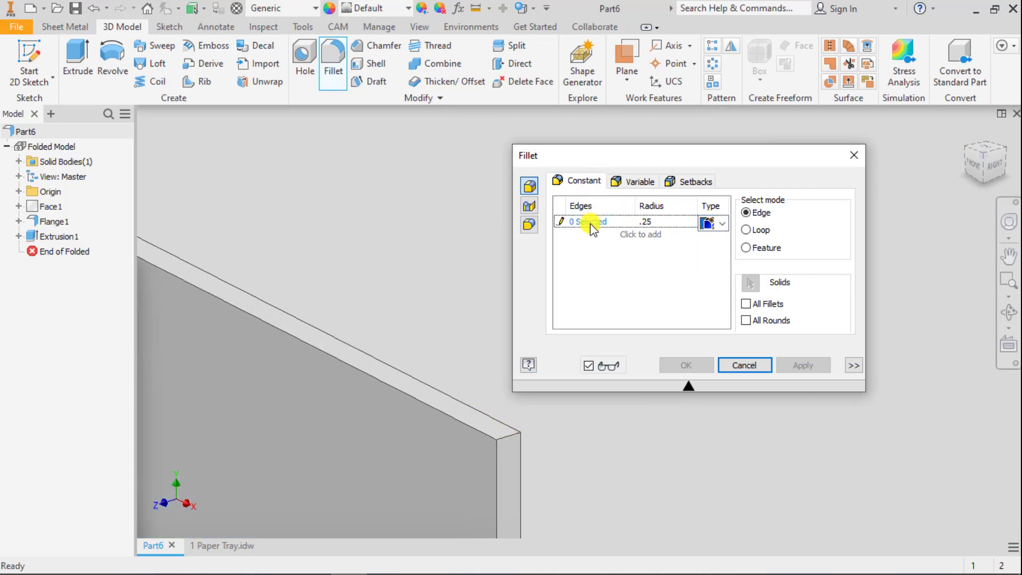
pyautogui.click(518, 438)
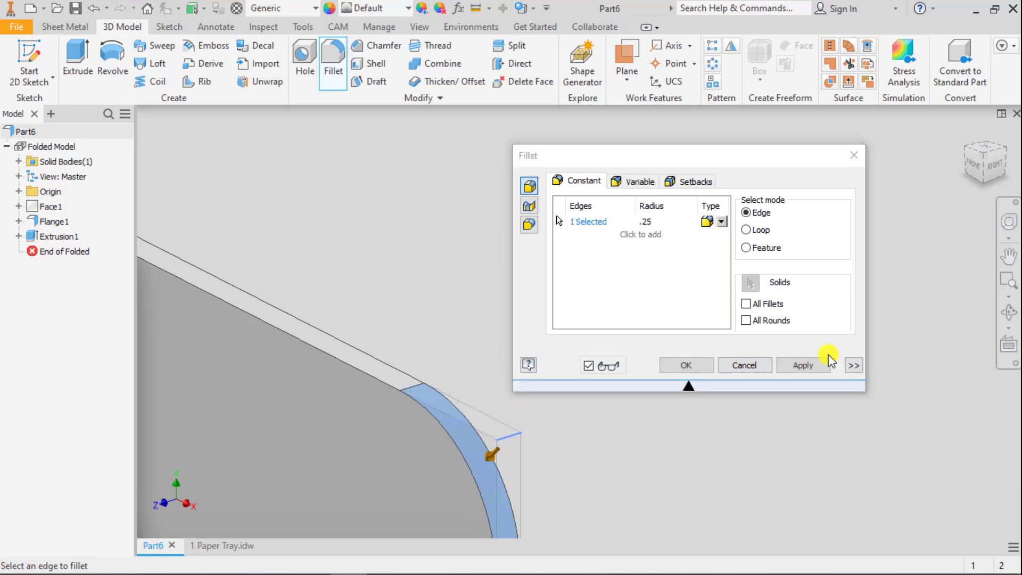
# Step: Add the matching upper corner edge at the opposite long flange's open end and complete the fillet
pyautogui.scroll(3, 892, 326)
pyautogui.moveTo(931, 298); pyautogui.dragTo(2, 409, button='middle')
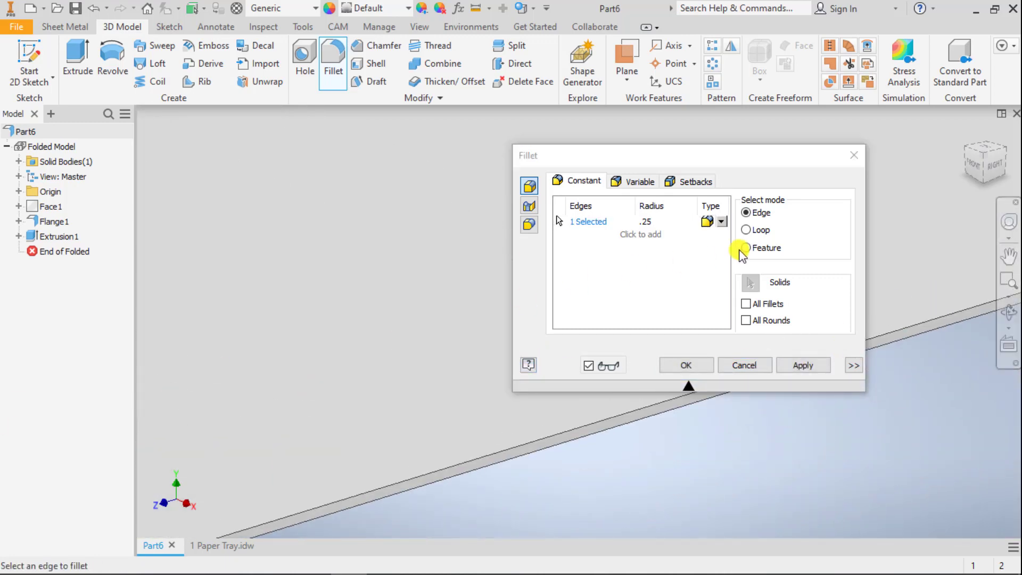
pyautogui.scroll(4, 960, 214)
pyautogui.moveTo(960, 215); pyautogui.dragTo(107, 310, button='middle')
pyautogui.scroll(-7, 352, 322)
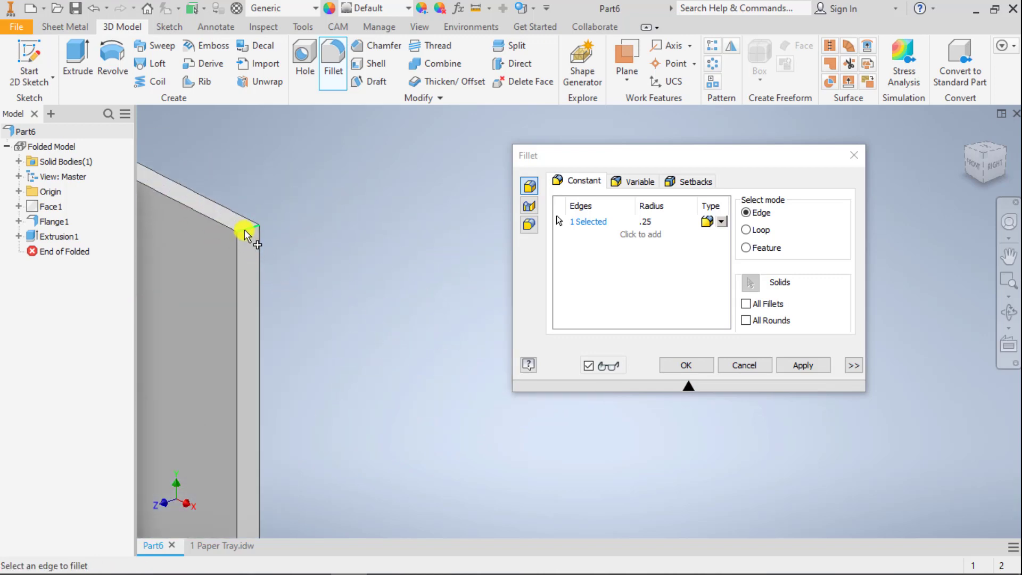
pyautogui.scroll(3, 361, 315)
pyautogui.click(686, 365)
pyautogui.scroll(2, 440, 362)
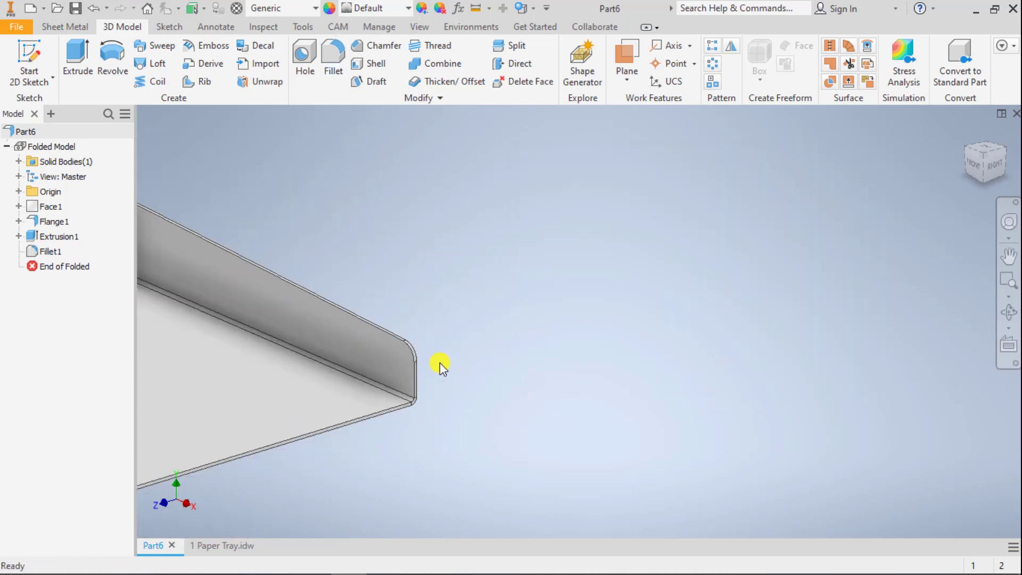
# Step: Save the part on the Desktop as Paper Tray Demo
pyautogui.scroll(5, 440, 362)
pyautogui.moveTo(440, 363); pyautogui.dragTo(650, 350, button='middle')
pyautogui.scroll(-2, 650, 350)
pyautogui.scroll(-2, 338, 383)
pyautogui.moveTo(354, 388); pyautogui.dragTo(423, 425, button='middle')
pyautogui.scroll(2, 471, 420)
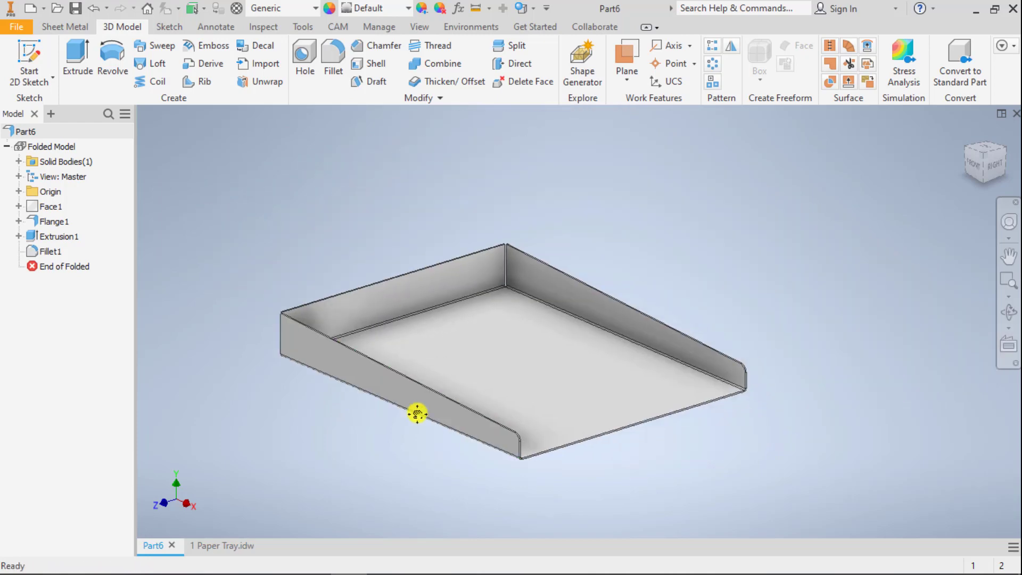
pyautogui.click(74, 9)
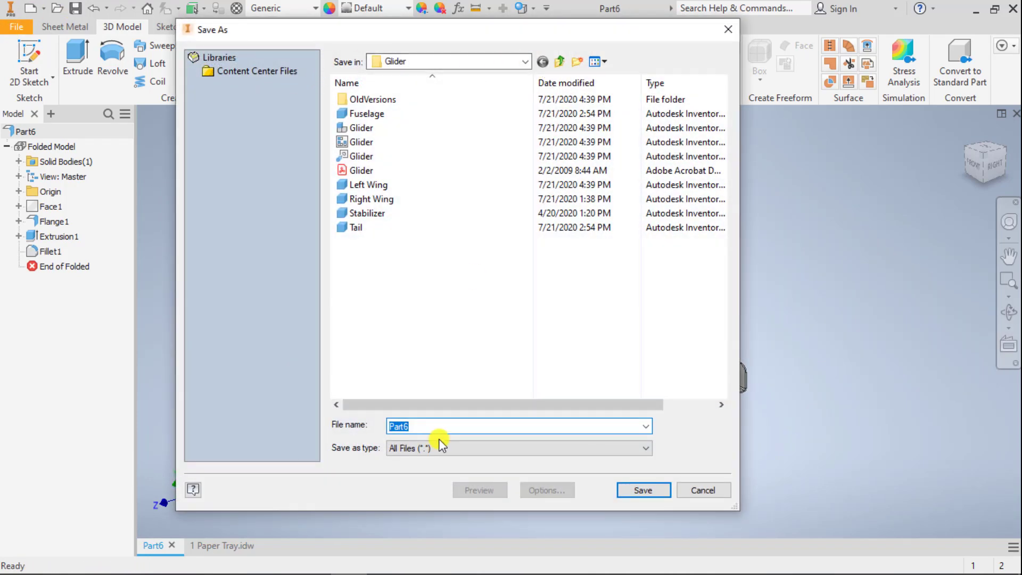
pyautogui.click(558, 62)
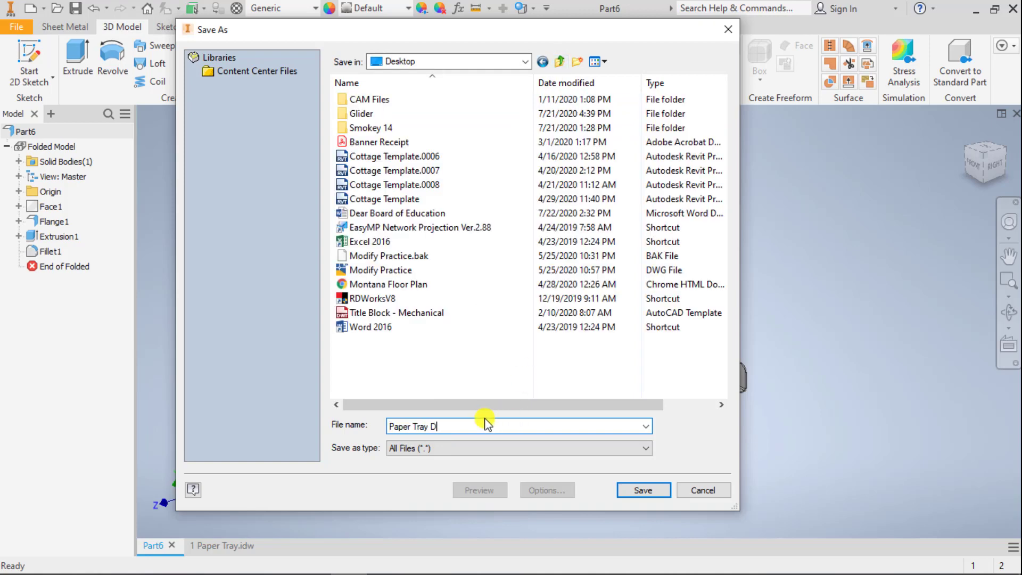
pyautogui.press('Return')
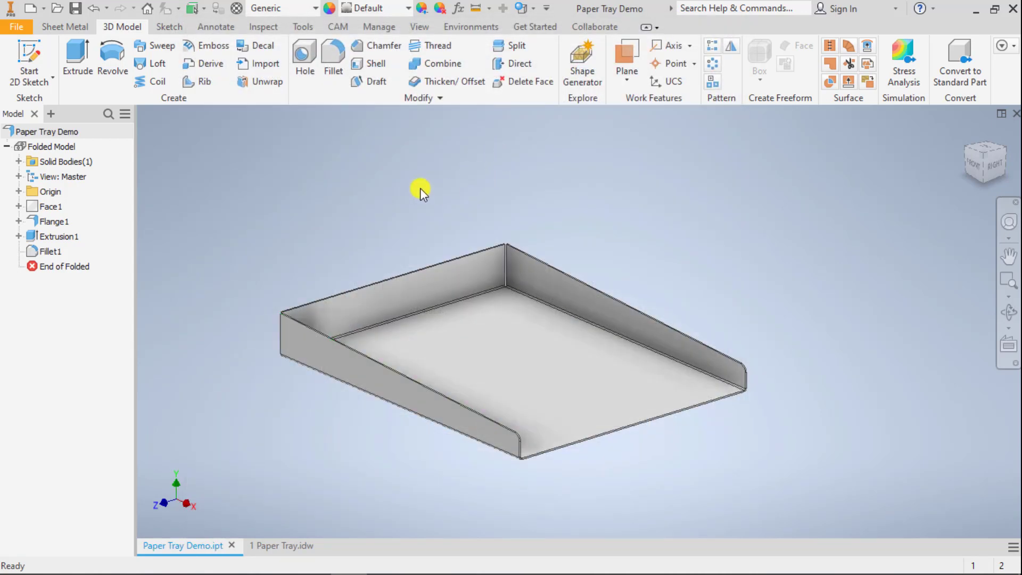
# Step: Create the tray's flat pattern and return to the folded part
pyautogui.click(68, 27)
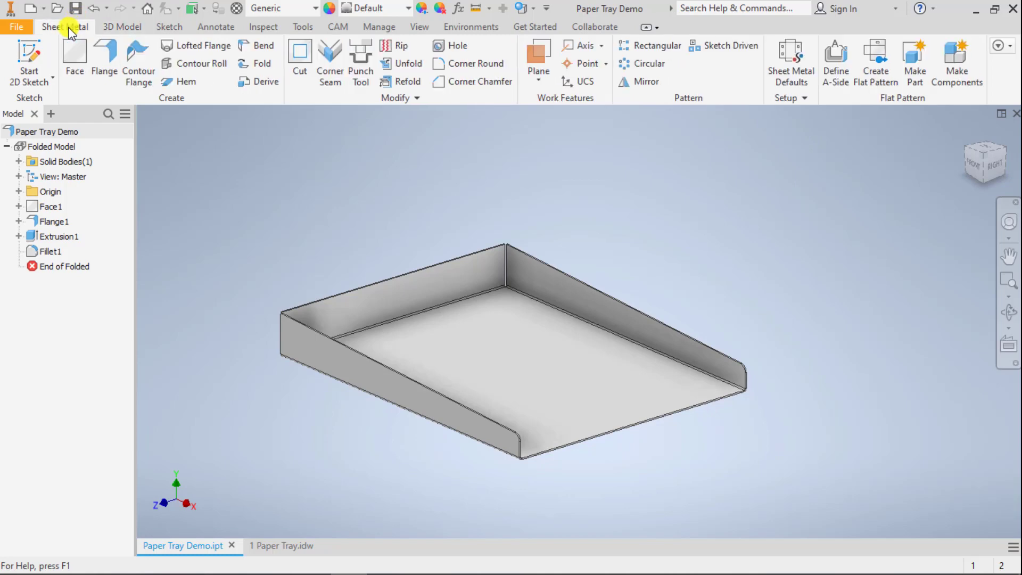
pyautogui.click(884, 66)
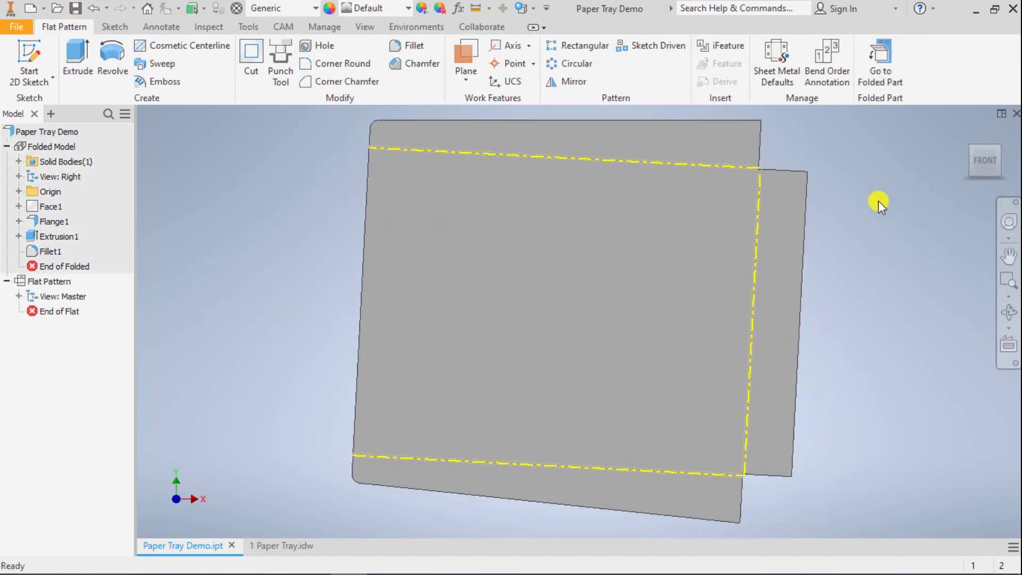
pyautogui.click(879, 59)
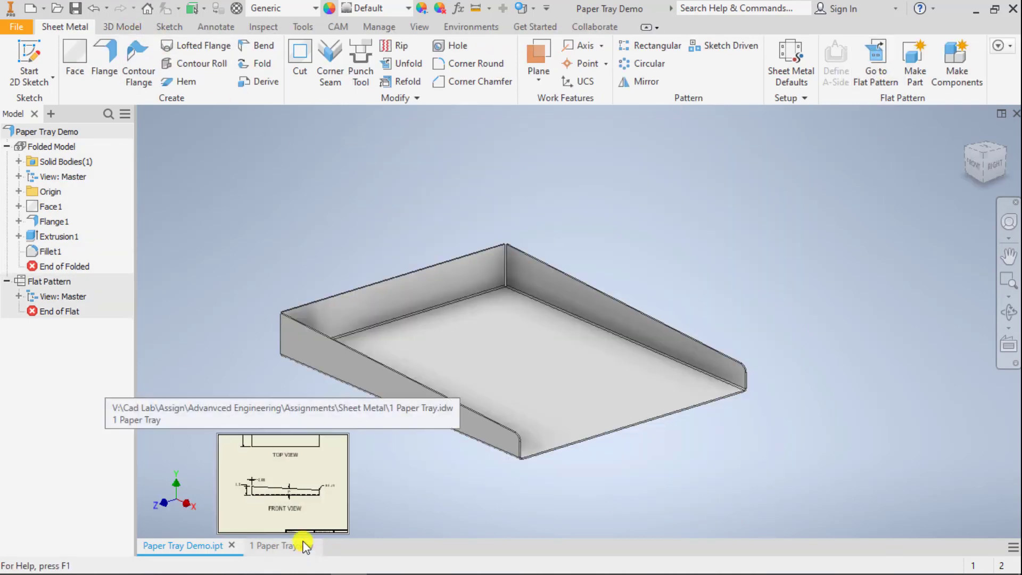
# Step: Create a new drawing from the Standard.idw template and set its sheet size to B
pyautogui.click(27, 14)
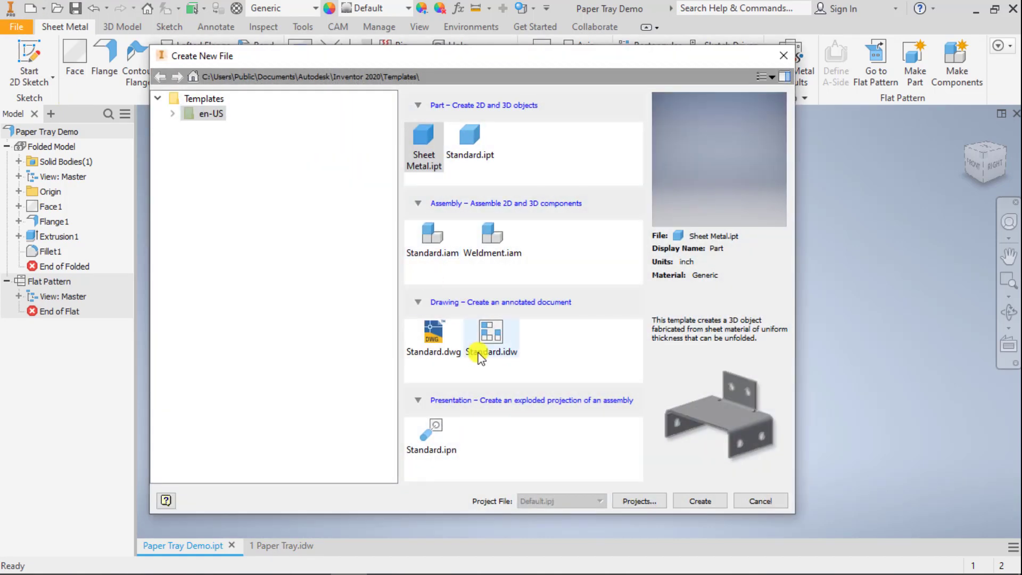
pyautogui.doubleClick(503, 331)
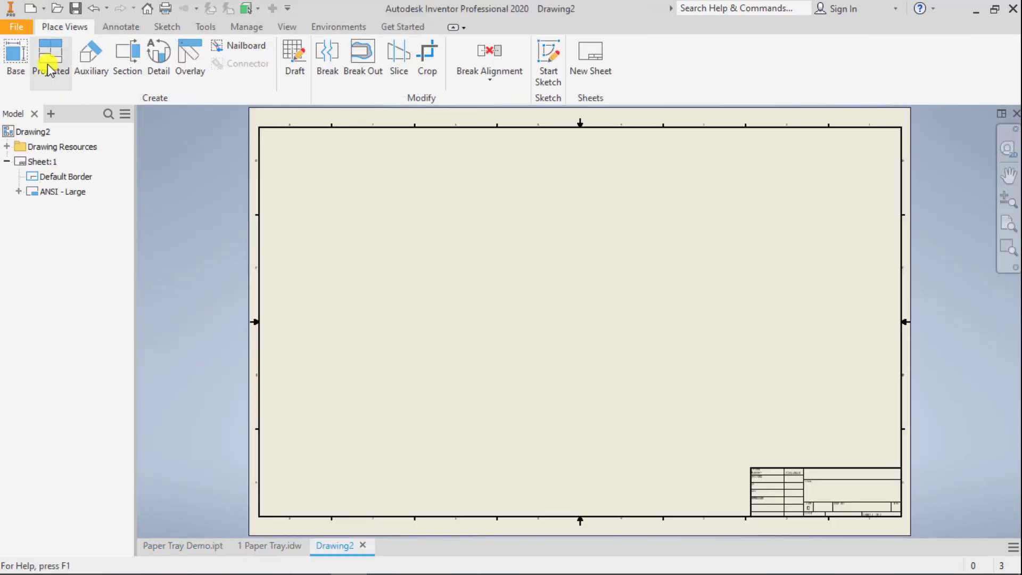
pyautogui.rightClick(40, 151)
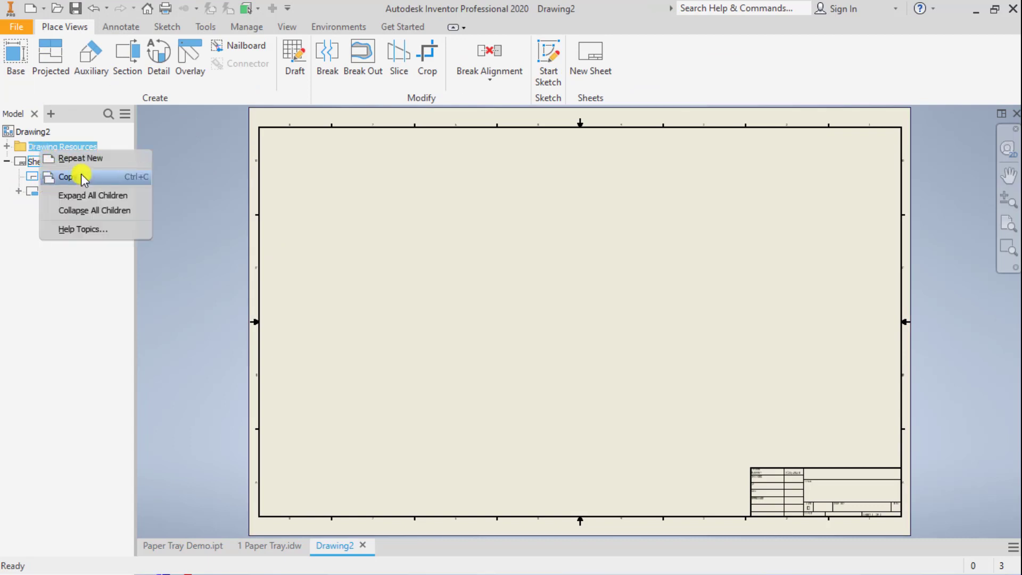
pyautogui.click(45, 160)
pyautogui.rightClick(46, 159)
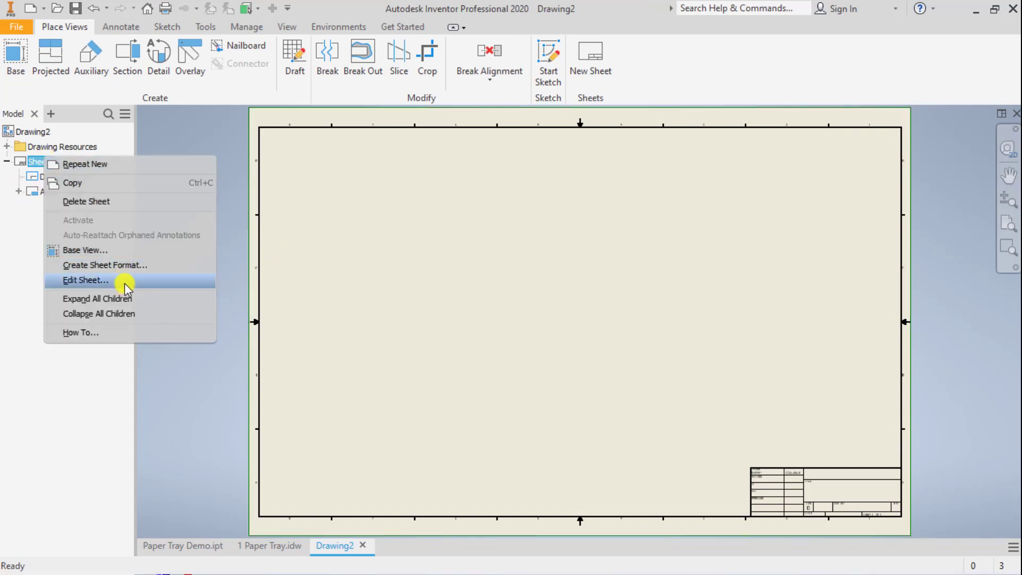
pyautogui.click(124, 280)
pyautogui.click(211, 210)
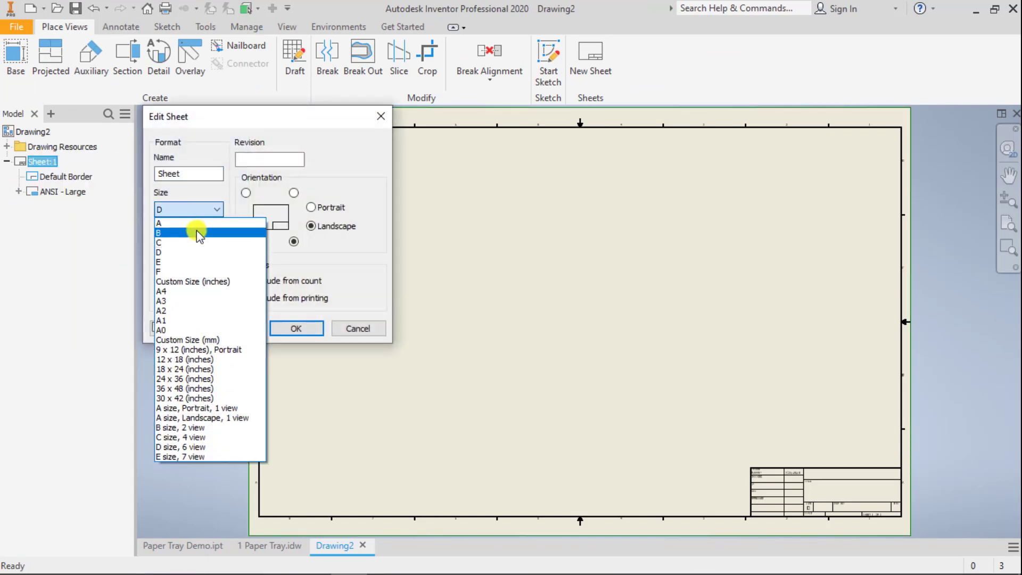
pyautogui.click(201, 229)
pyautogui.click(285, 329)
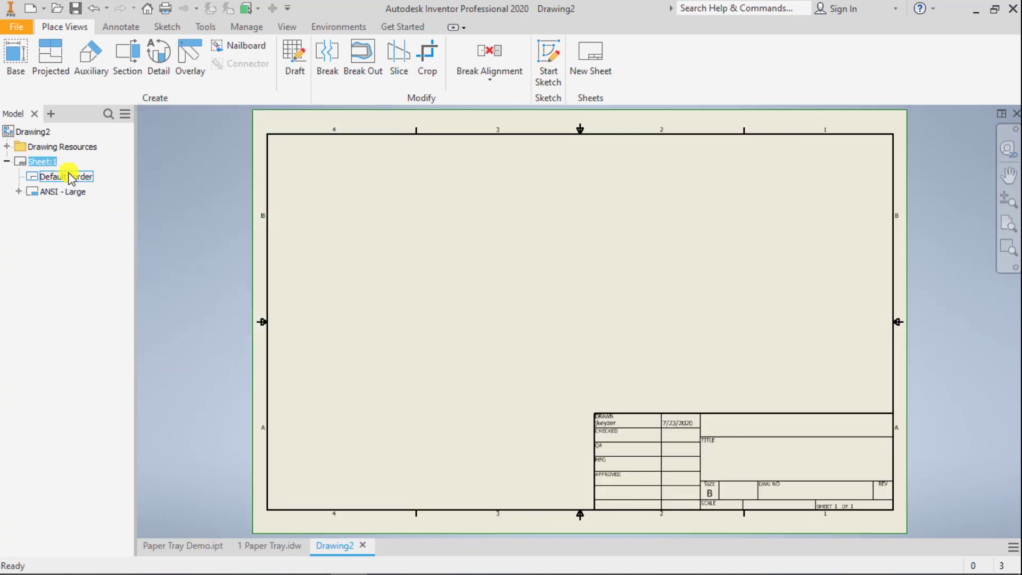
# Step: Replace the sheet's ANSI - Large title block with the ANSI A title block
pyautogui.click(7, 146)
pyautogui.rightClick(32, 254)
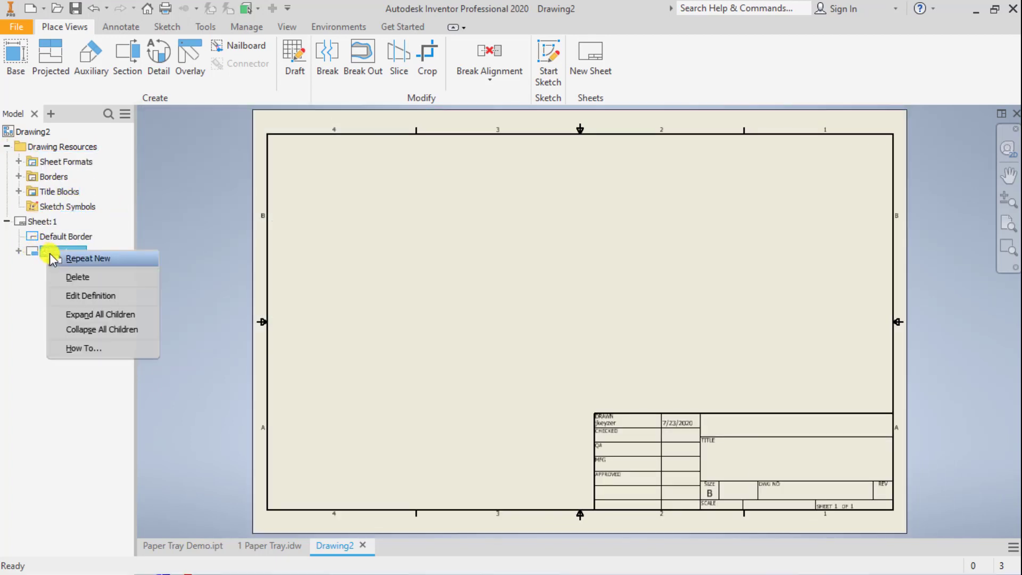
pyautogui.click(69, 278)
pyautogui.click(23, 190)
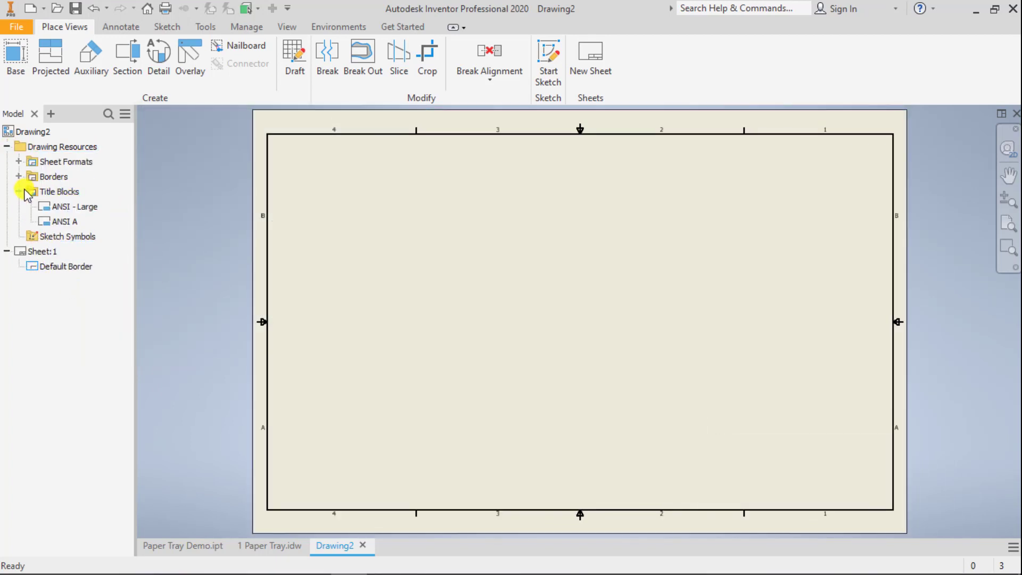
pyautogui.rightClick(64, 220)
pyautogui.click(95, 278)
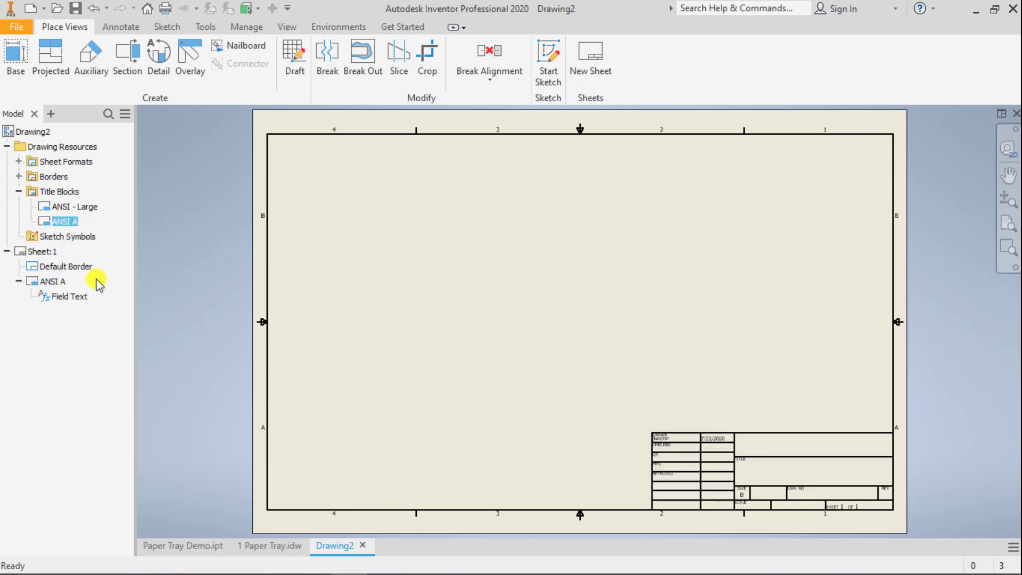
# Step: Place a front base view of the folded Paper Tray Demo part low on the sheet at 1/3 scale
pyautogui.click(20, 56)
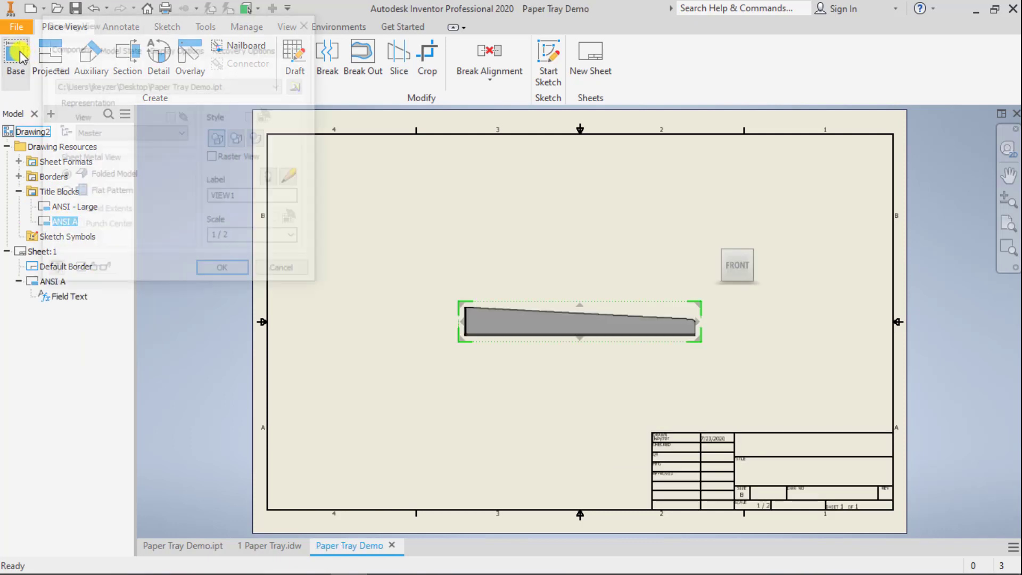
pyautogui.moveTo(593, 328)
pyautogui.mouseDown()
pyautogui.moveTo(596, 367)
pyautogui.moveTo(606, 368)
pyautogui.mouseUp()
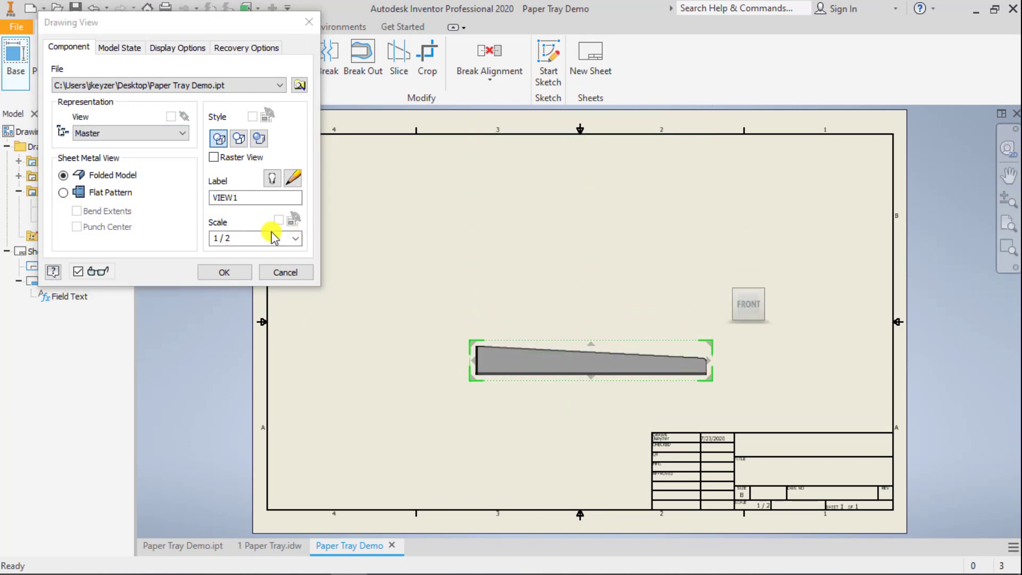
pyautogui.click(213, 240)
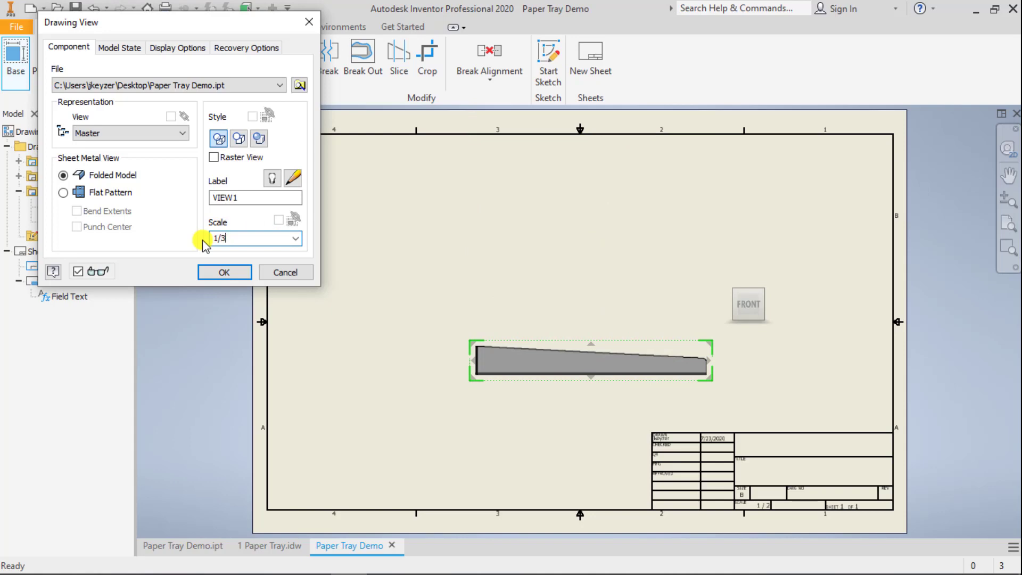
pyautogui.write('1/3')
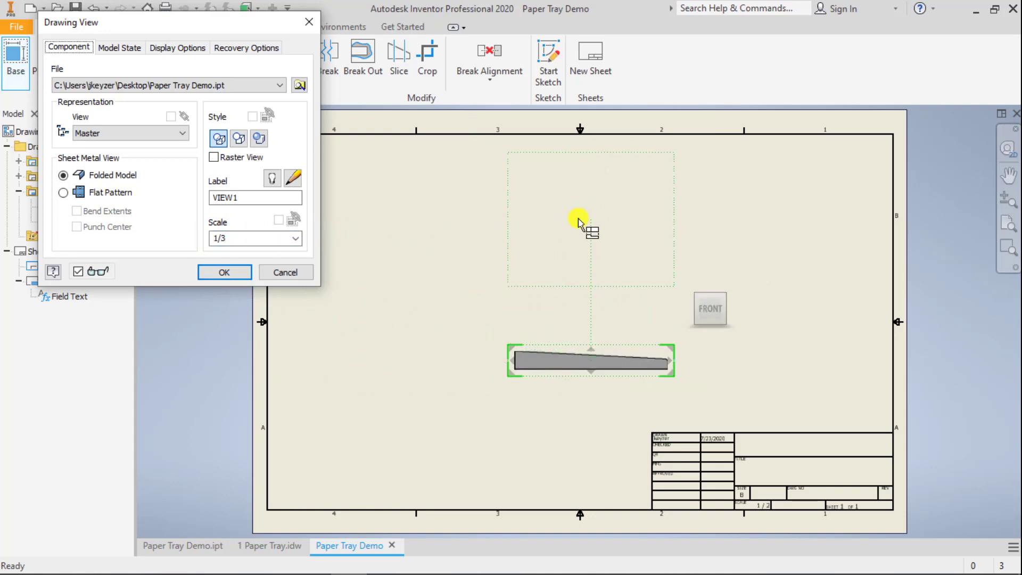
# Step: Project top, isometric and side views from the front view, and reposition the front and isometric views to fit inside the border
pyautogui.click(582, 229)
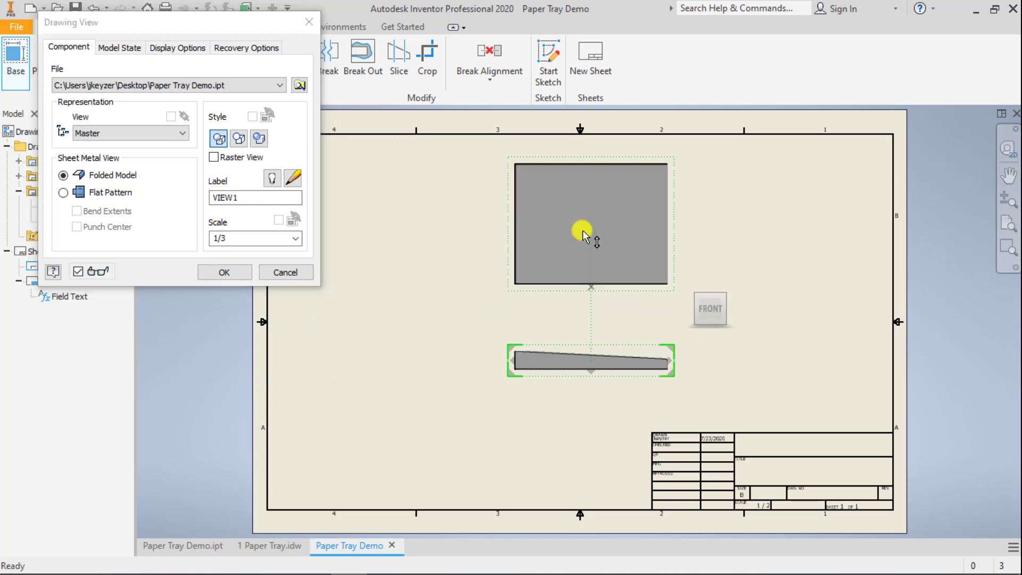
pyautogui.click(803, 233)
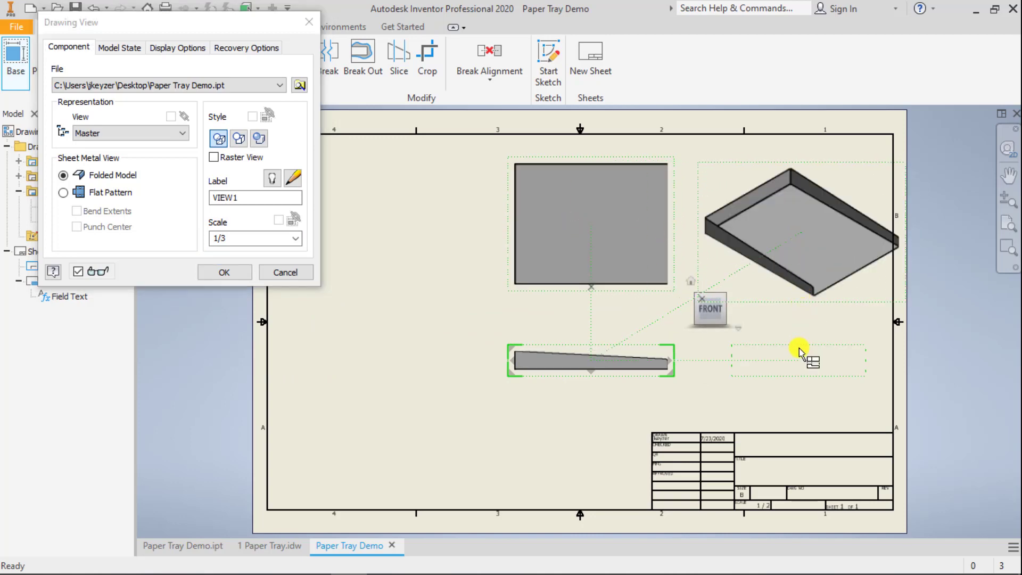
pyautogui.click(274, 547)
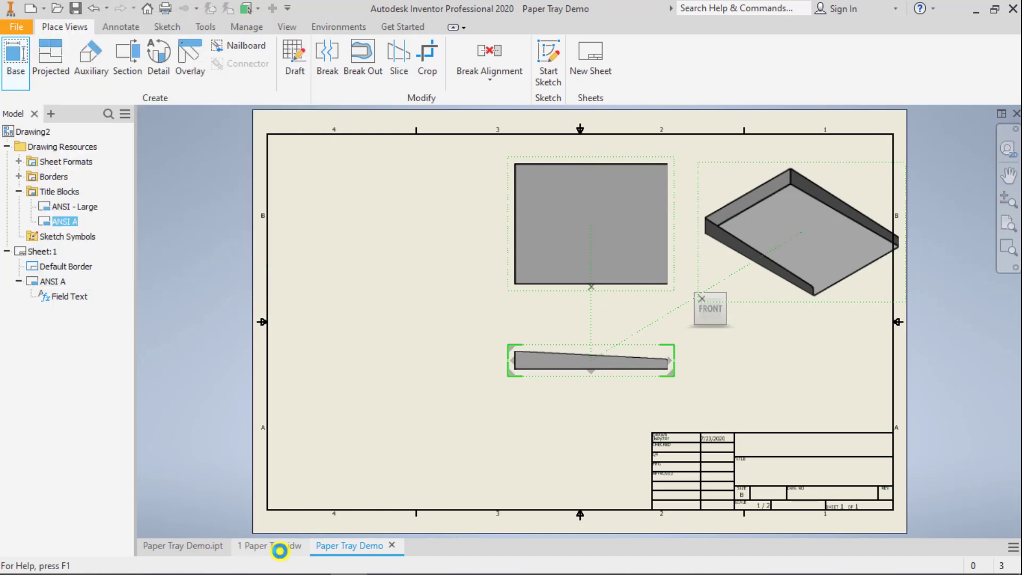
pyautogui.scroll(3, 691, 403)
pyautogui.scroll(-6, 691, 403)
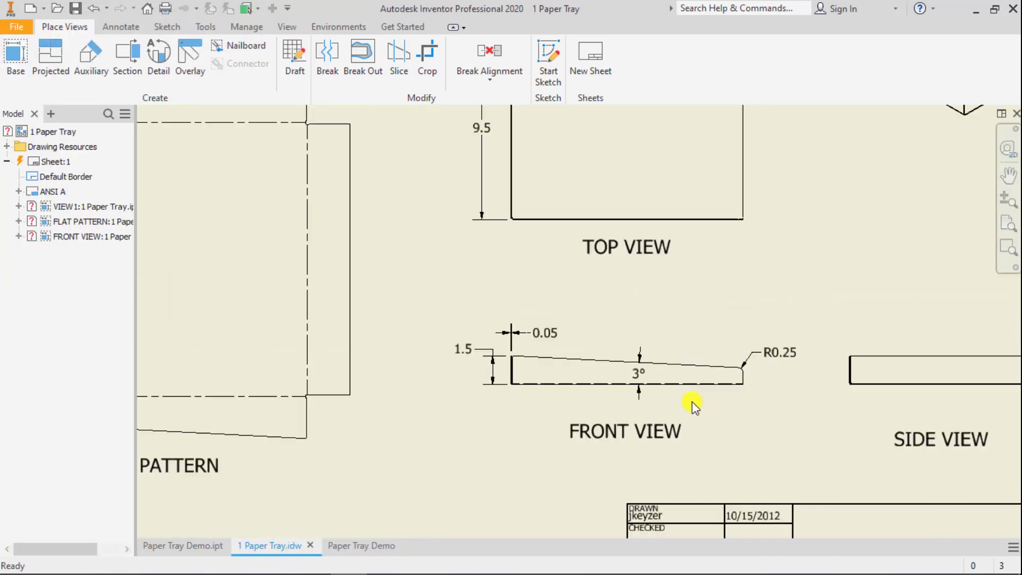
pyautogui.click(359, 544)
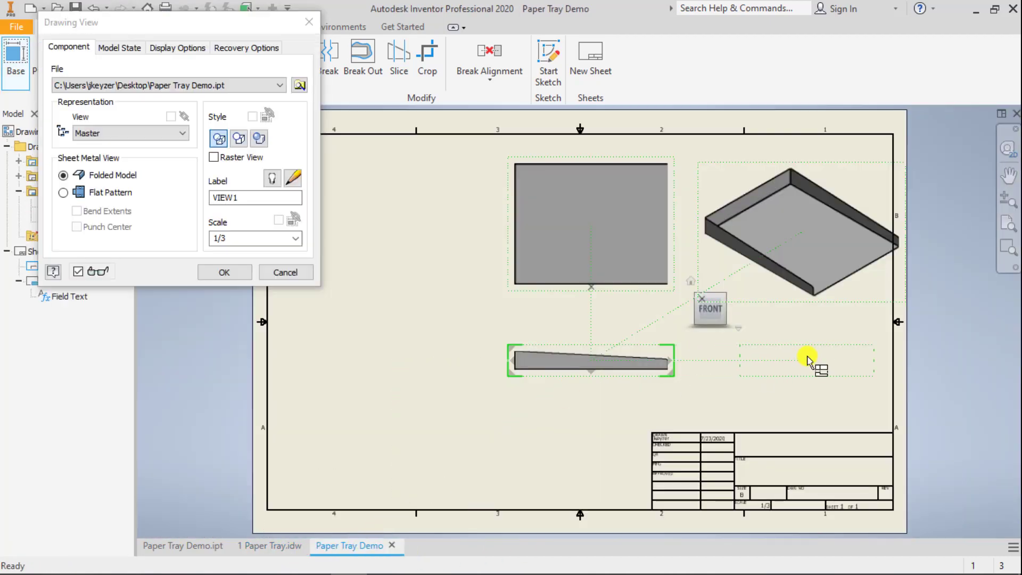
pyautogui.click(804, 361)
pyautogui.rightClick(803, 360)
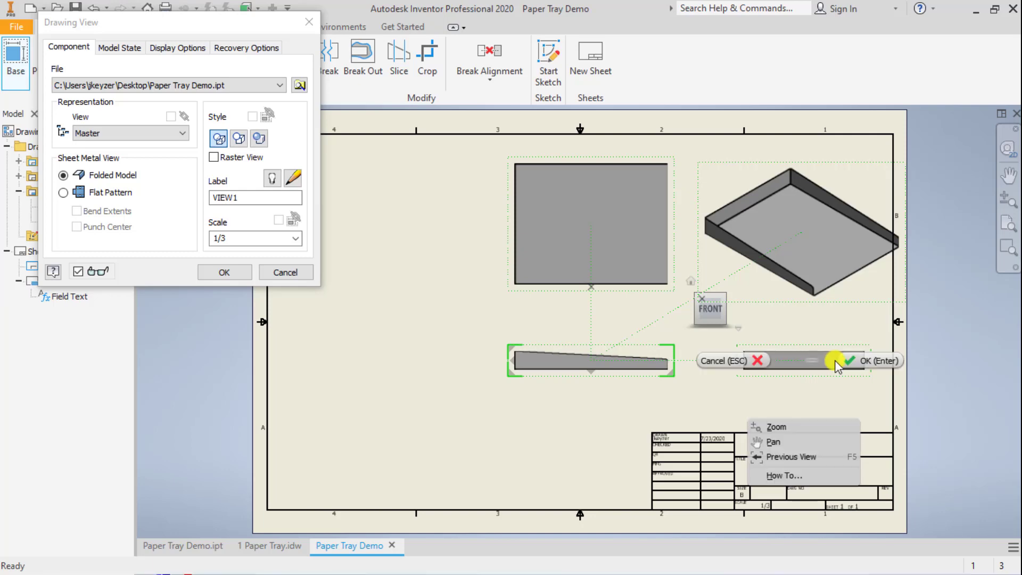
pyautogui.click(871, 363)
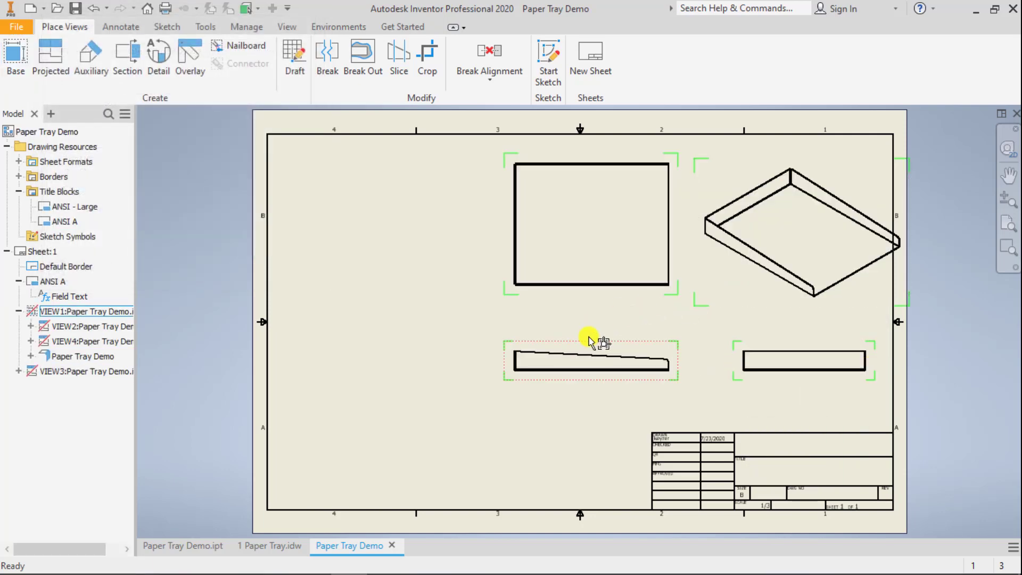
pyautogui.moveTo(583, 353); pyautogui.dragTo(561, 382)
pyautogui.moveTo(694, 284); pyautogui.dragTo(666, 267)
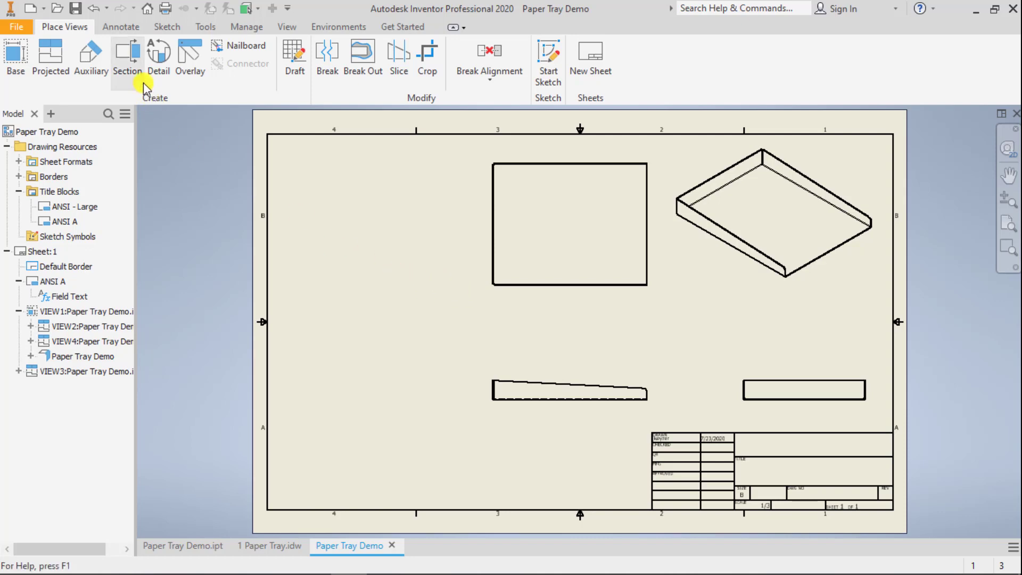
# Step: Add a base view of the tray's flat pattern at 1/3 scale in the empty area beside the top view
pyautogui.click(17, 53)
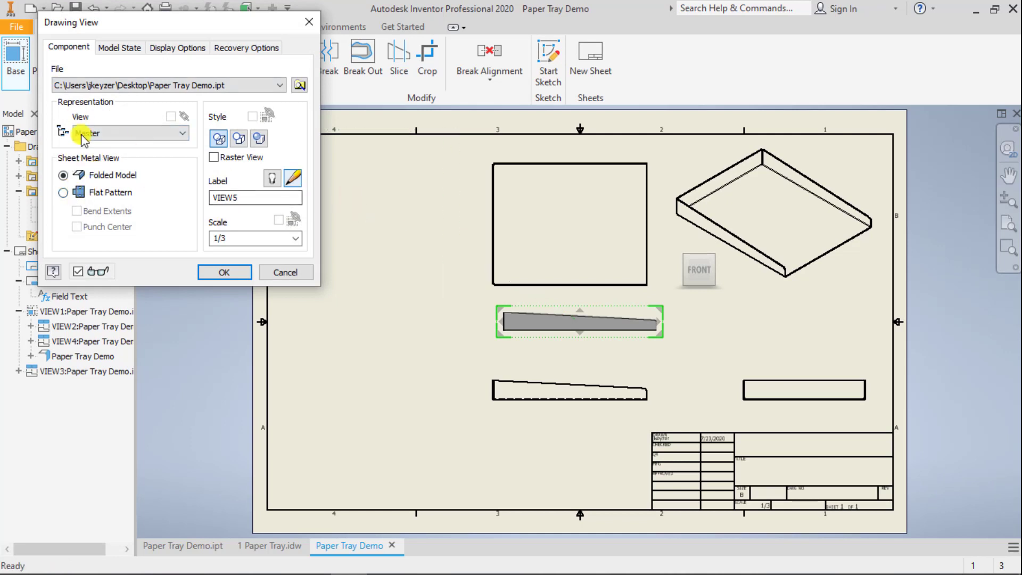
pyautogui.click(63, 192)
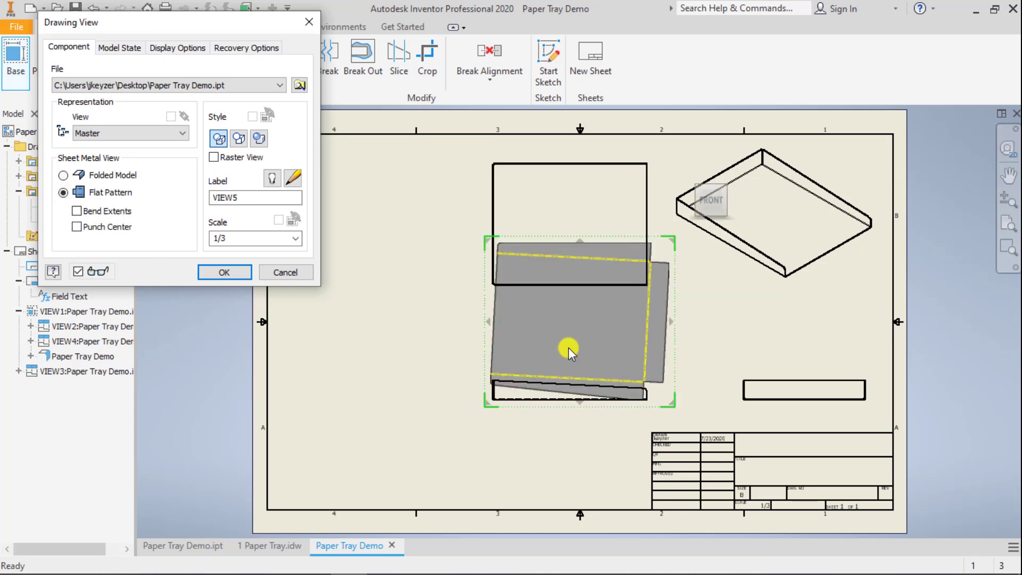
pyautogui.moveTo(568, 349); pyautogui.dragTo(363, 315)
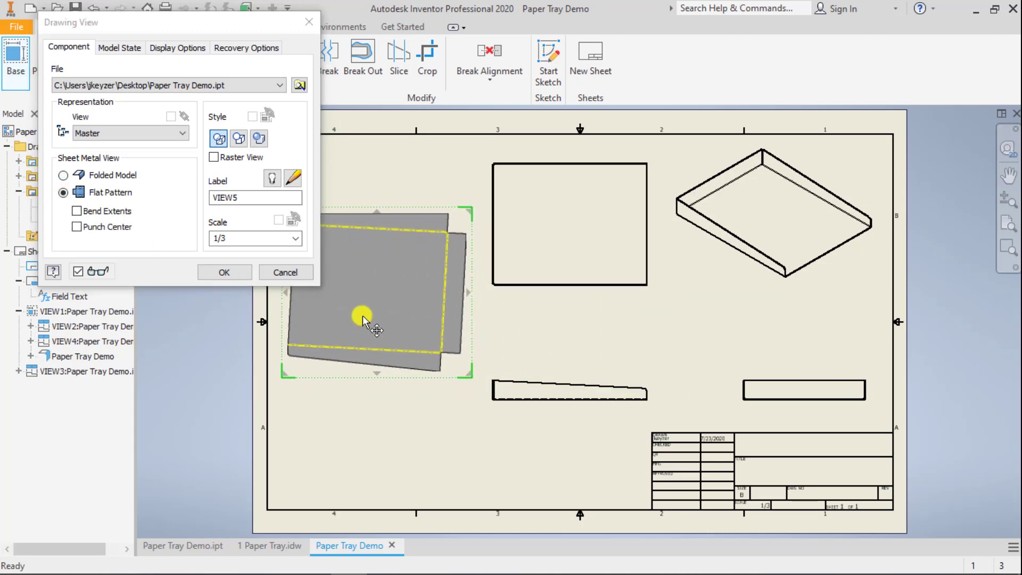
pyautogui.click(238, 273)
# Step: Rotate the flat pattern view on the sheet
pyautogui.scroll(3, 241, 277)
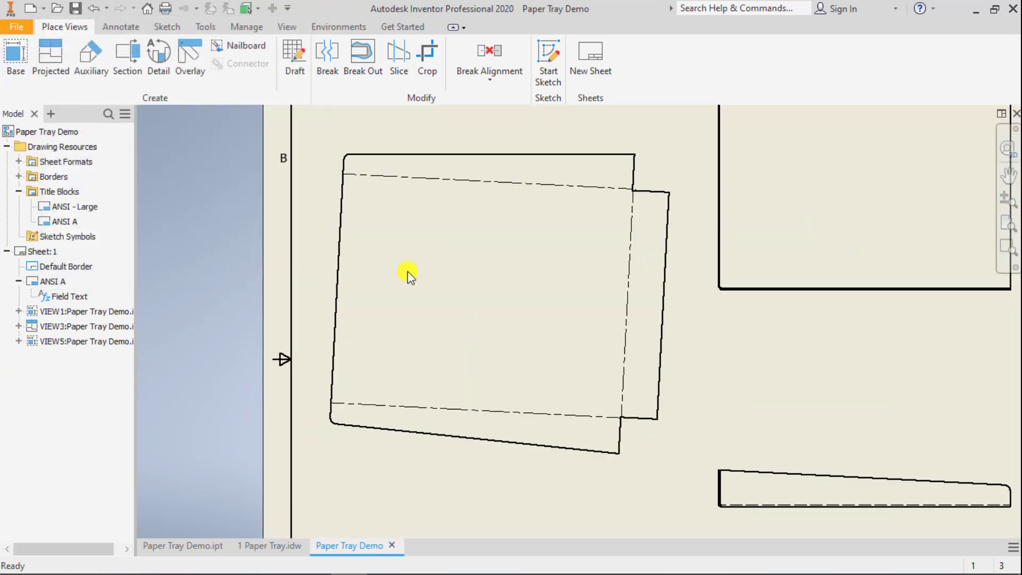
pyautogui.moveTo(408, 275); pyautogui.dragTo(387, 286, button='middle')
pyautogui.click(480, 170)
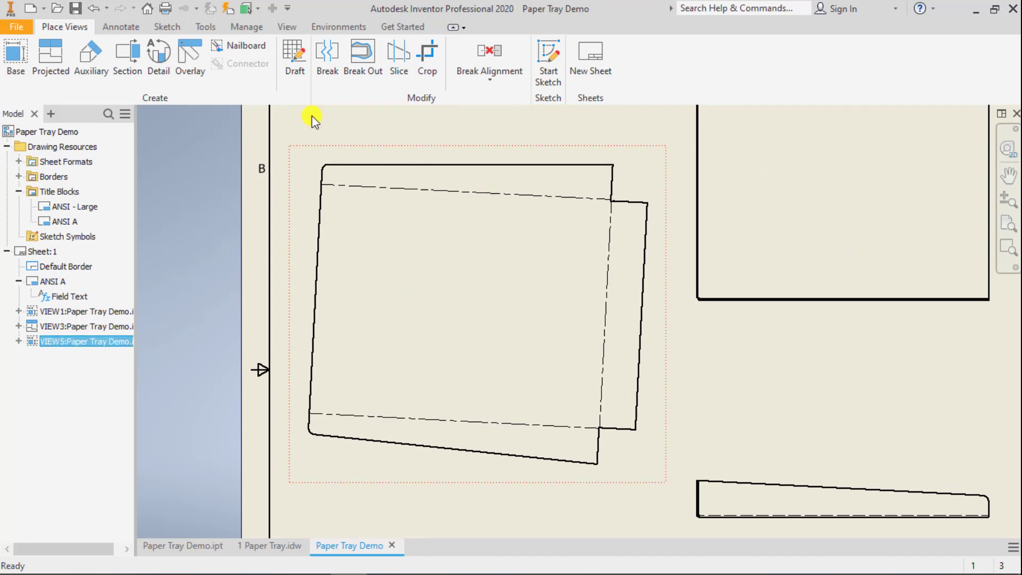
pyautogui.rightClick(347, 155)
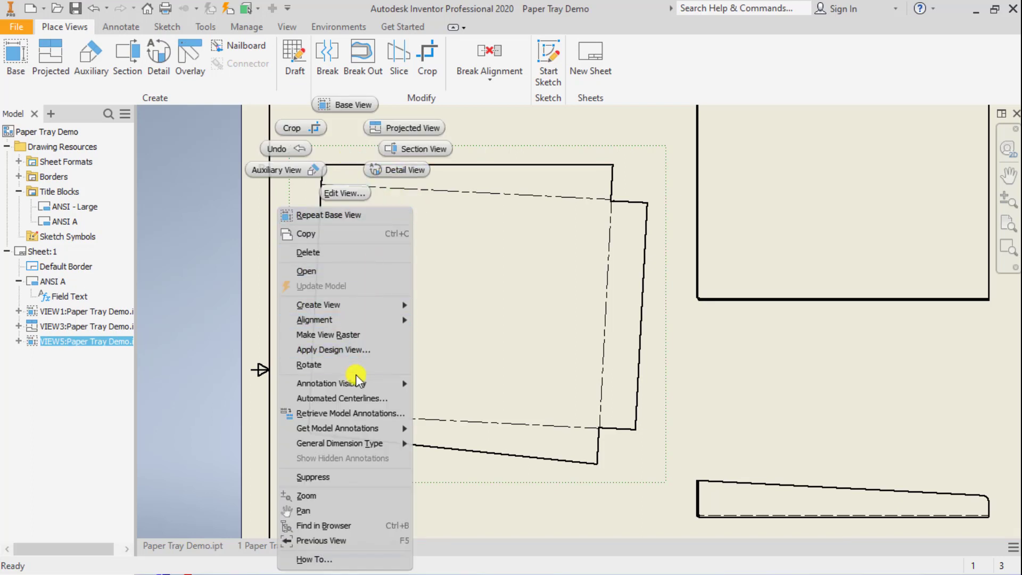